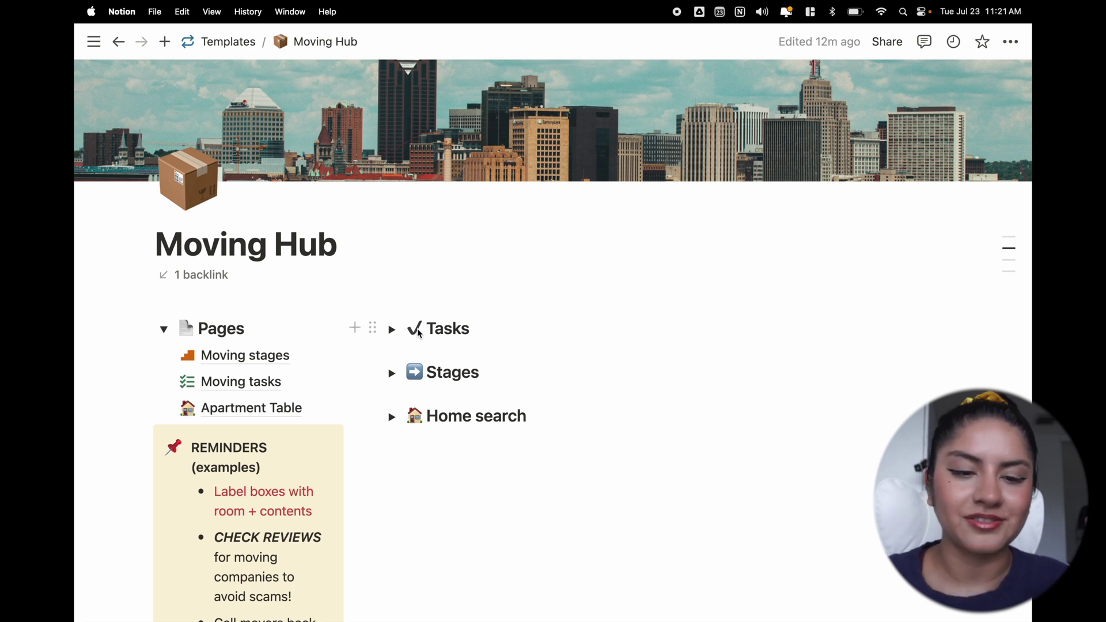
- Expand and collapse the Tasks and Stages sections and the Pages list on Moving Hub
{"action": "left_click", "coordinate": [391, 330]}
{"action": "left_click", "coordinate": [391, 329]}
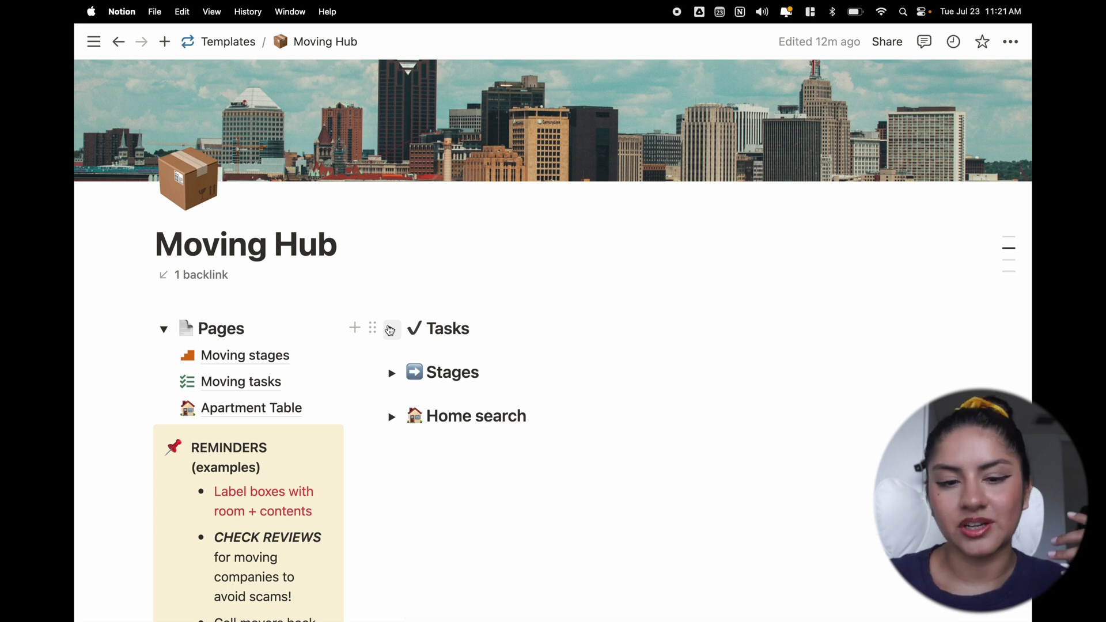
{"action": "left_click", "coordinate": [391, 374]}
{"action": "left_click", "coordinate": [391, 374]}
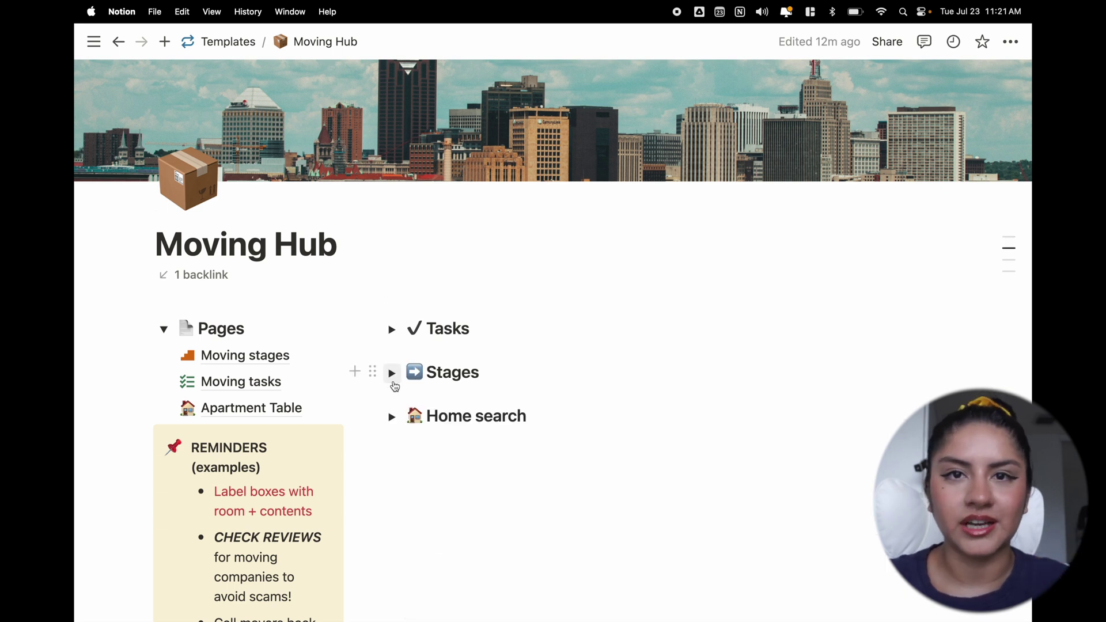
{"action": "left_click", "coordinate": [161, 331]}
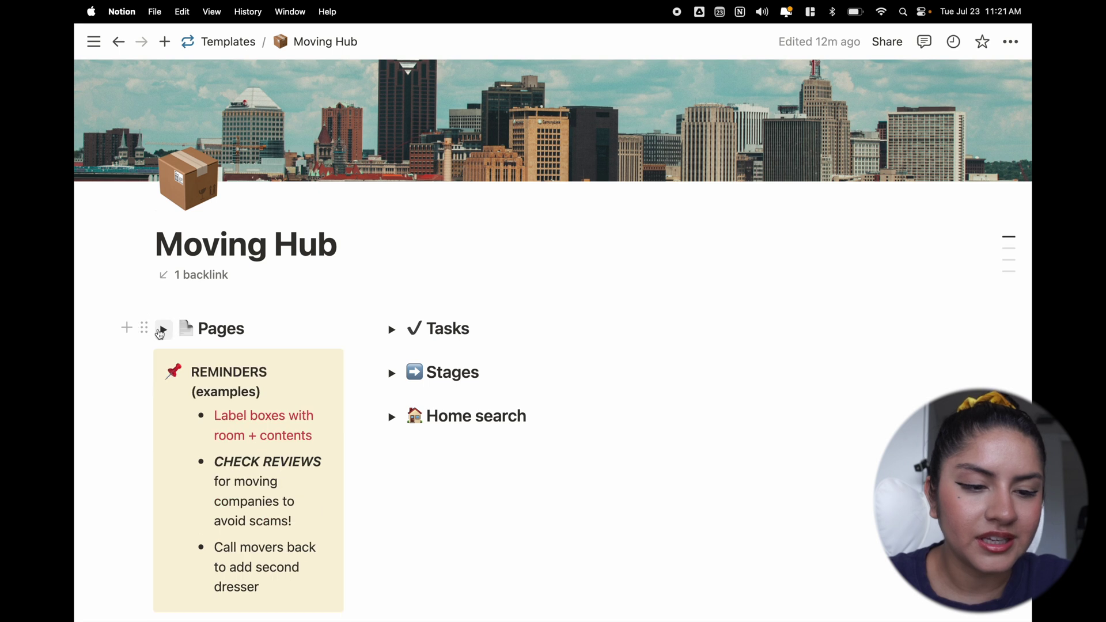
{"action": "left_click", "coordinate": [161, 331]}
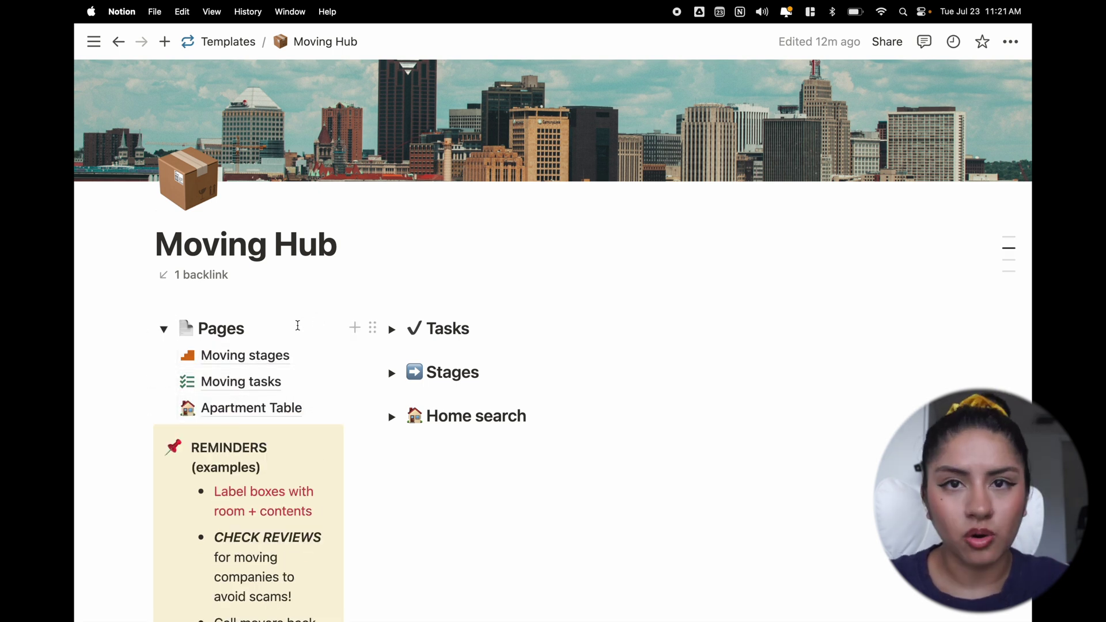
{"action": "scroll", "coordinate": [407, 299], "scroll_direction": "down", "scroll_amount": 2}
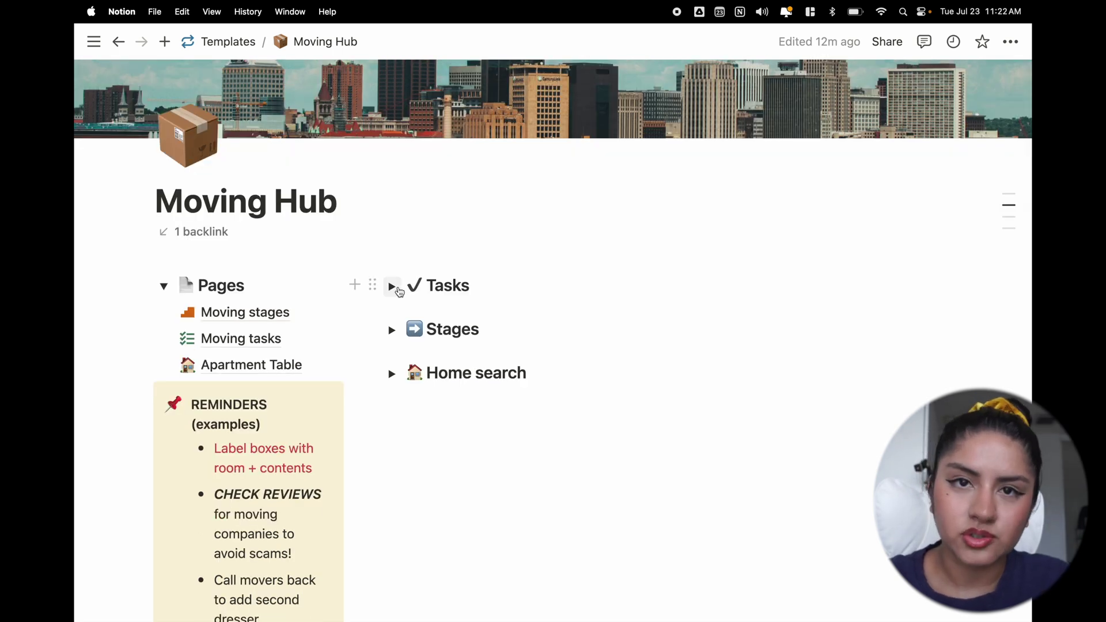
- Preview the Tasks, Stages and Home search sections by expanding and collapsing each
{"action": "left_click", "coordinate": [394, 287]}
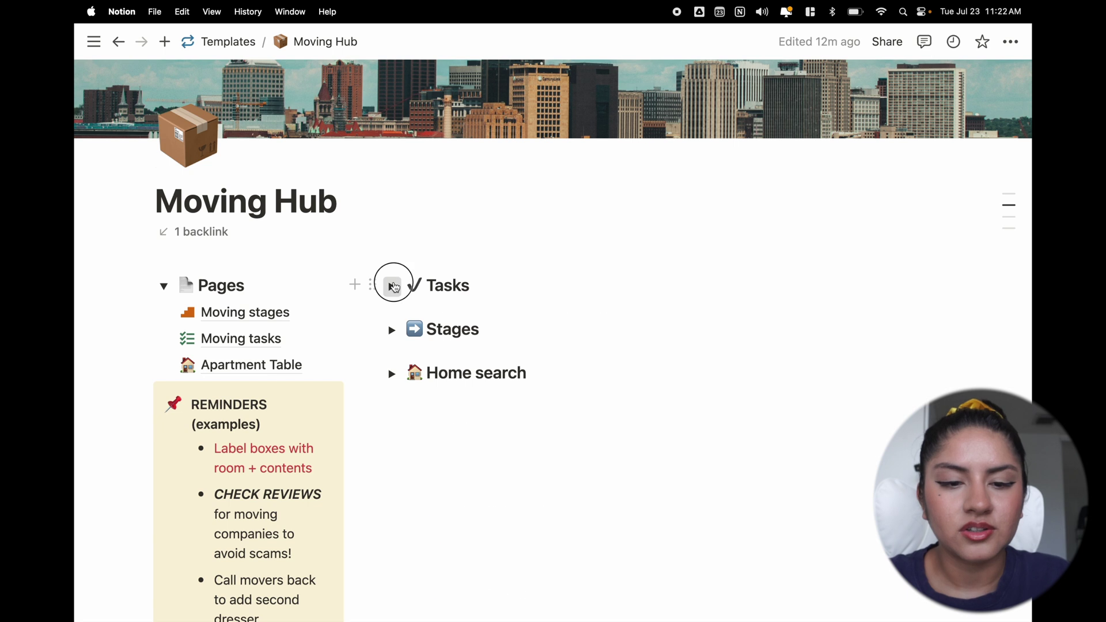
{"action": "left_click", "coordinate": [394, 287]}
{"action": "left_click", "coordinate": [394, 331]}
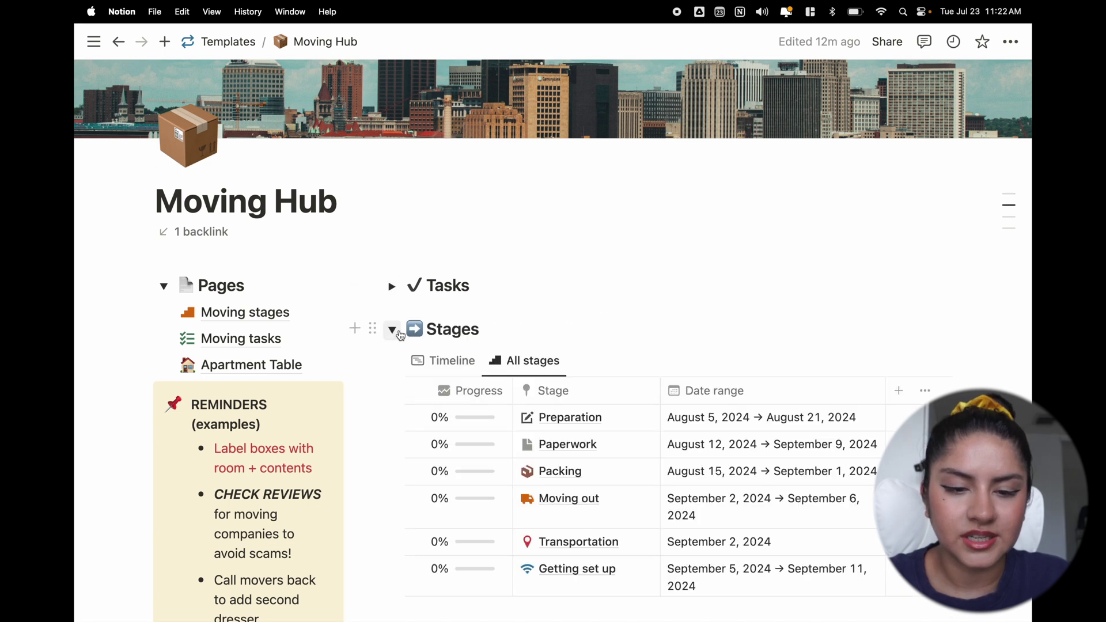
{"action": "left_click", "coordinate": [393, 331]}
{"action": "left_click", "coordinate": [393, 375]}
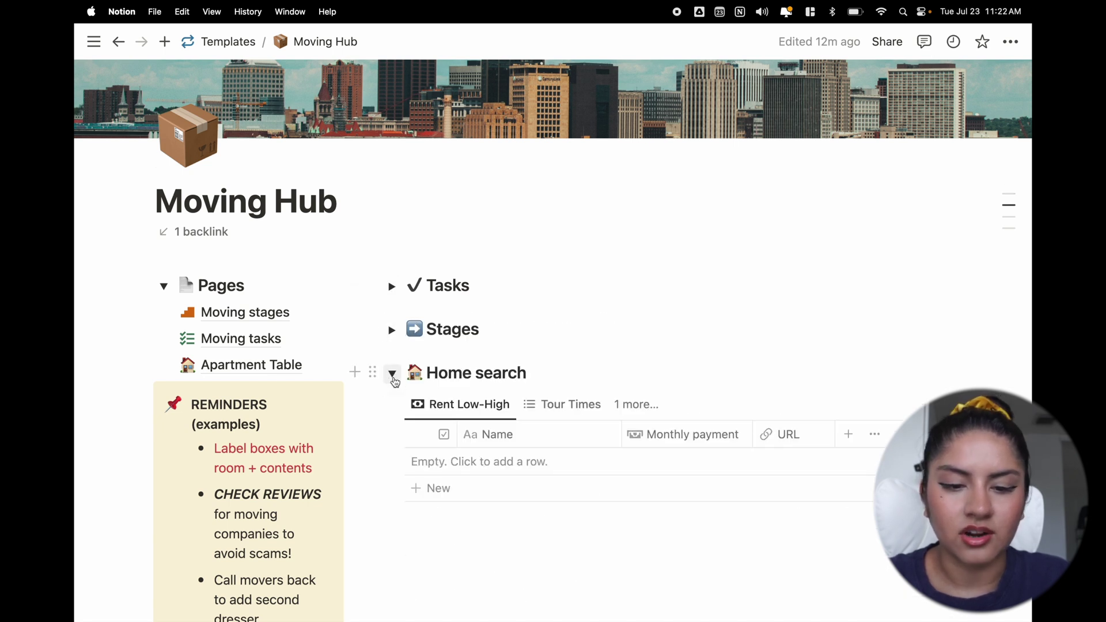
{"action": "left_click", "coordinate": [393, 374]}
{"action": "scroll", "coordinate": [292, 216], "scroll_direction": "down", "scroll_amount": 2}
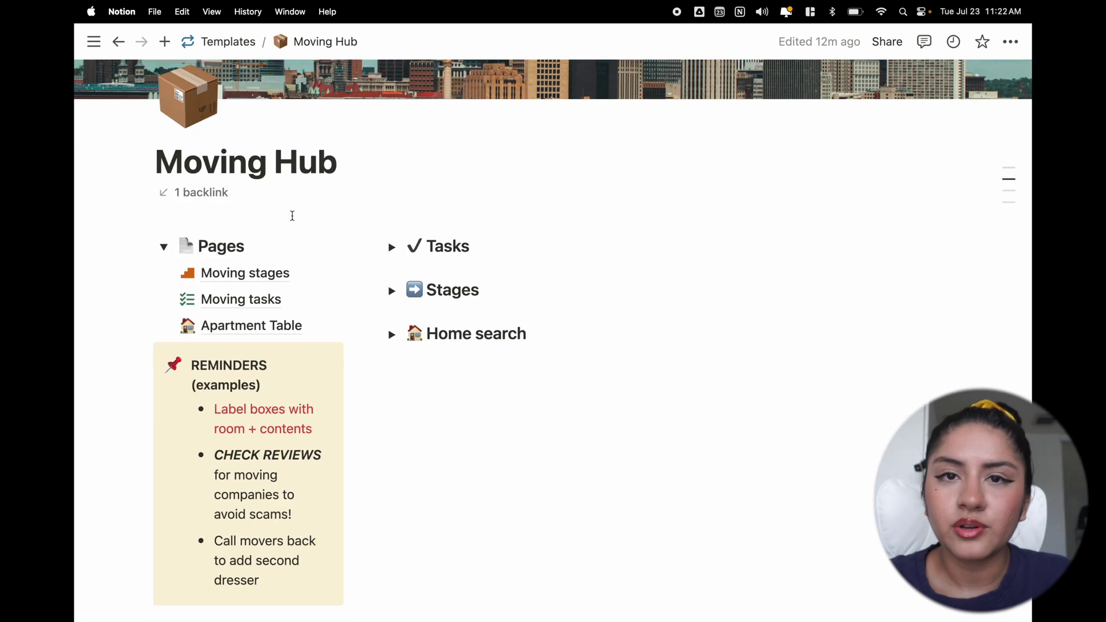
- Open Moving stages, view Preparation's linked tasks, then open the Packing and Paperwork stages
{"action": "left_click", "coordinate": [277, 273]}
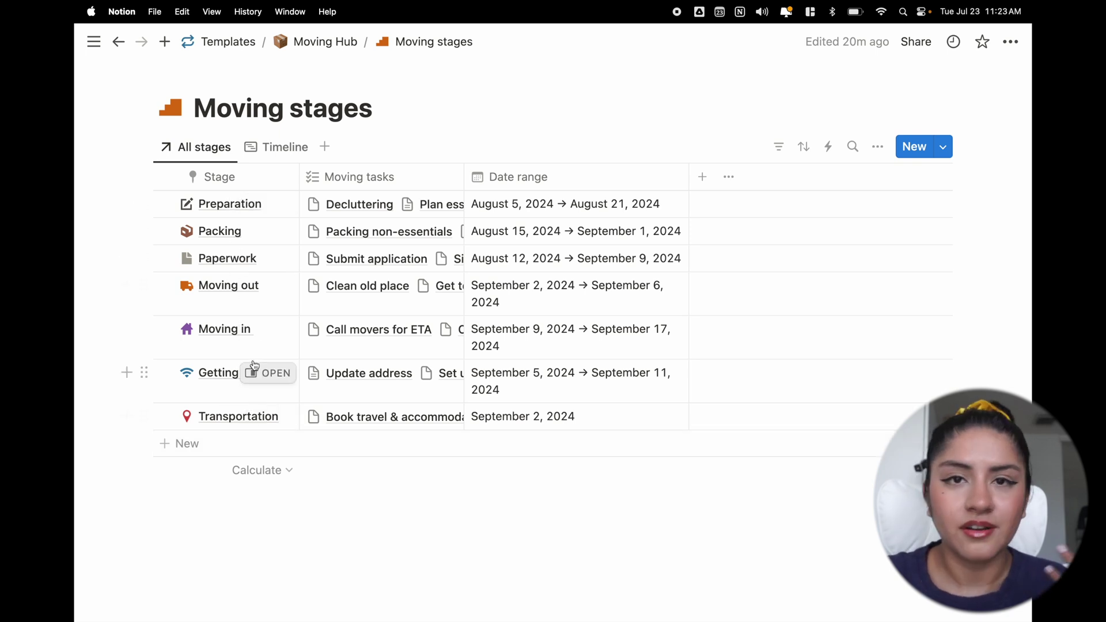
{"action": "left_click", "coordinate": [305, 208]}
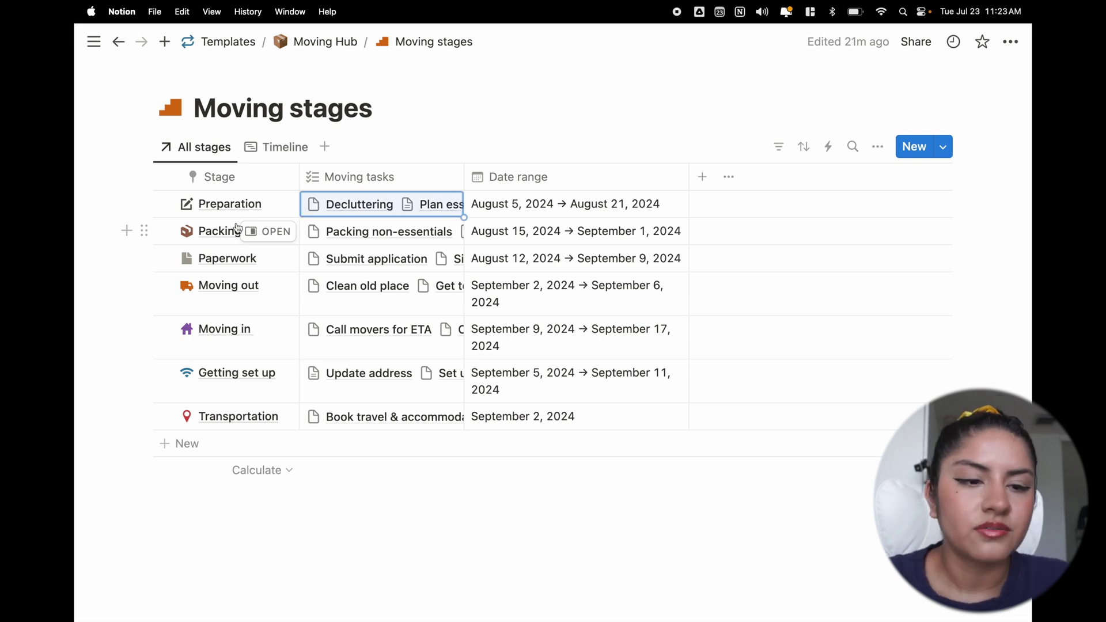
{"action": "left_click", "coordinate": [334, 209]}
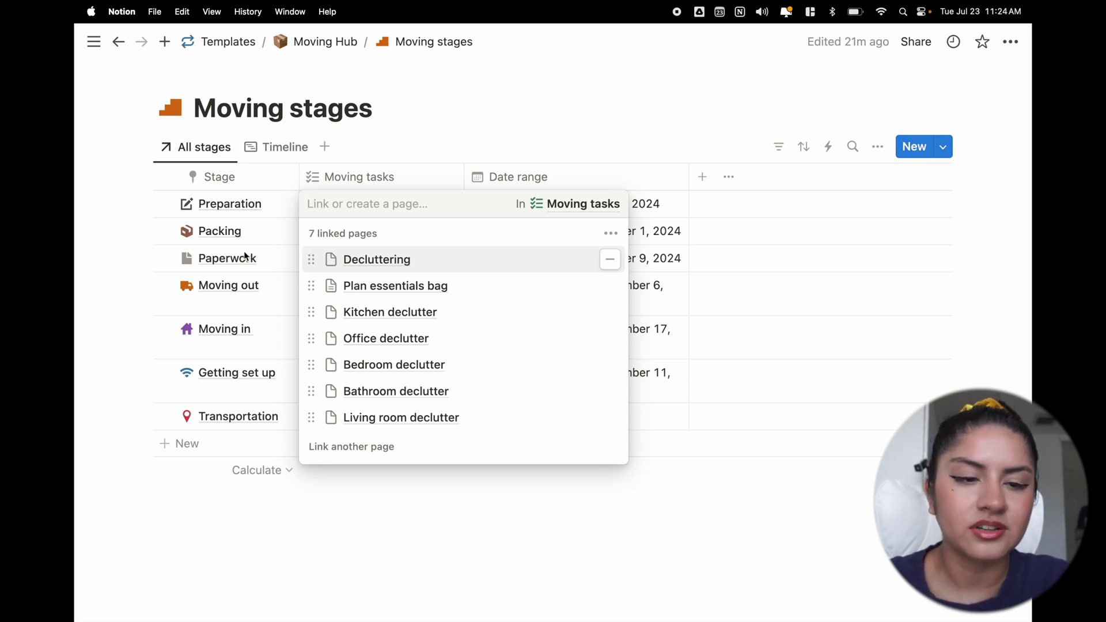
{"action": "key", "text": "Escape"}
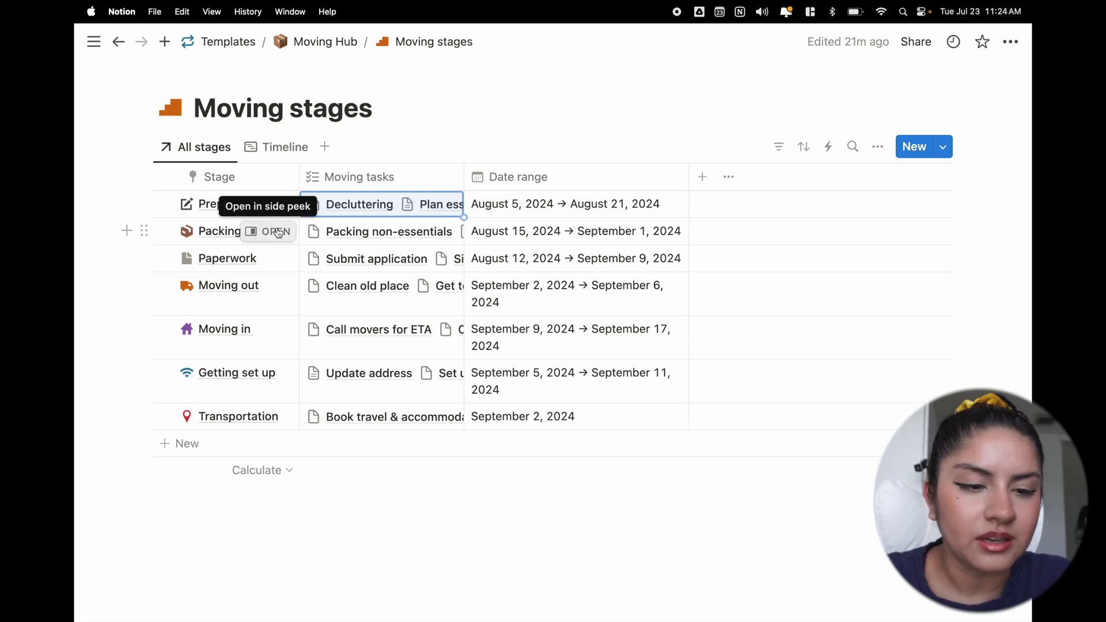
{"action": "left_click", "coordinate": [279, 232]}
{"action": "left_click", "coordinate": [271, 290]}
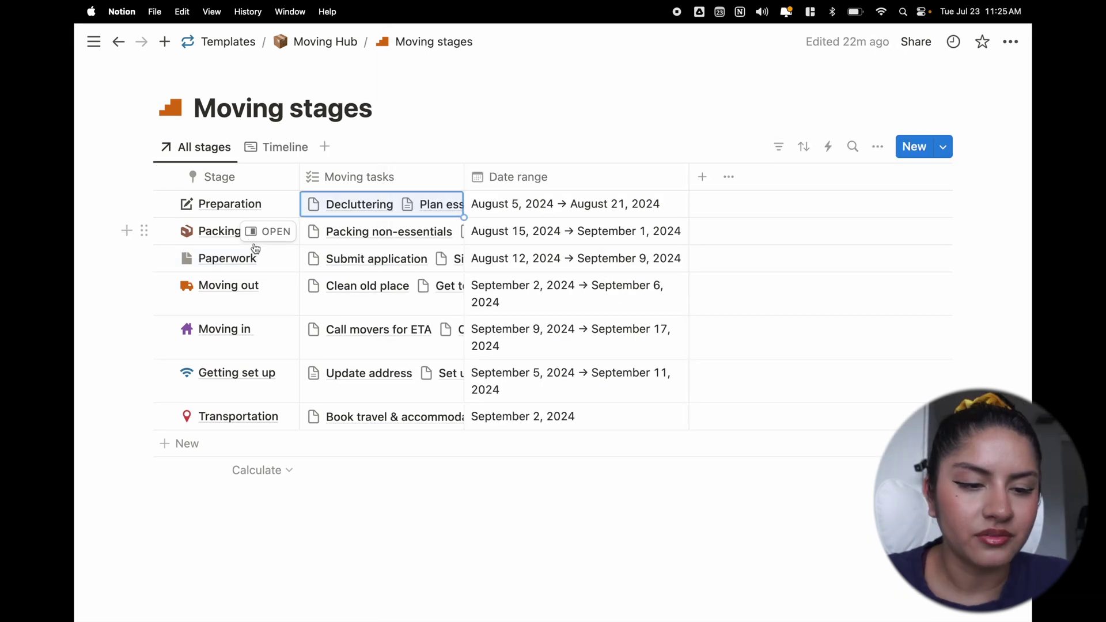
{"action": "left_click", "coordinate": [274, 285]}
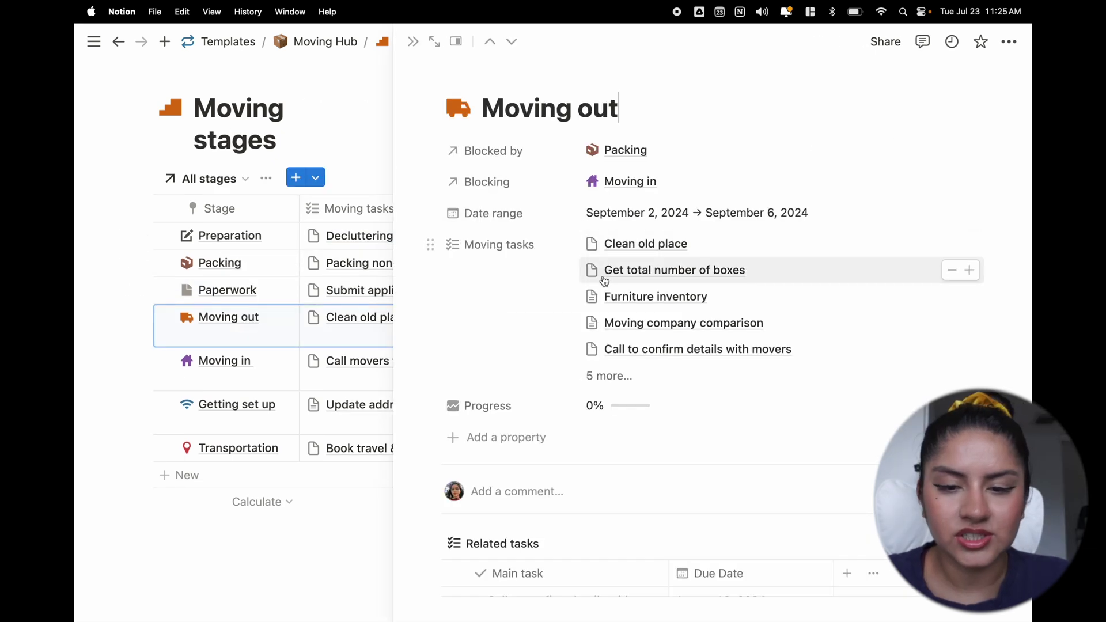
{"action": "scroll", "coordinate": [605, 362], "scroll_direction": "down", "scroll_amount": 4}
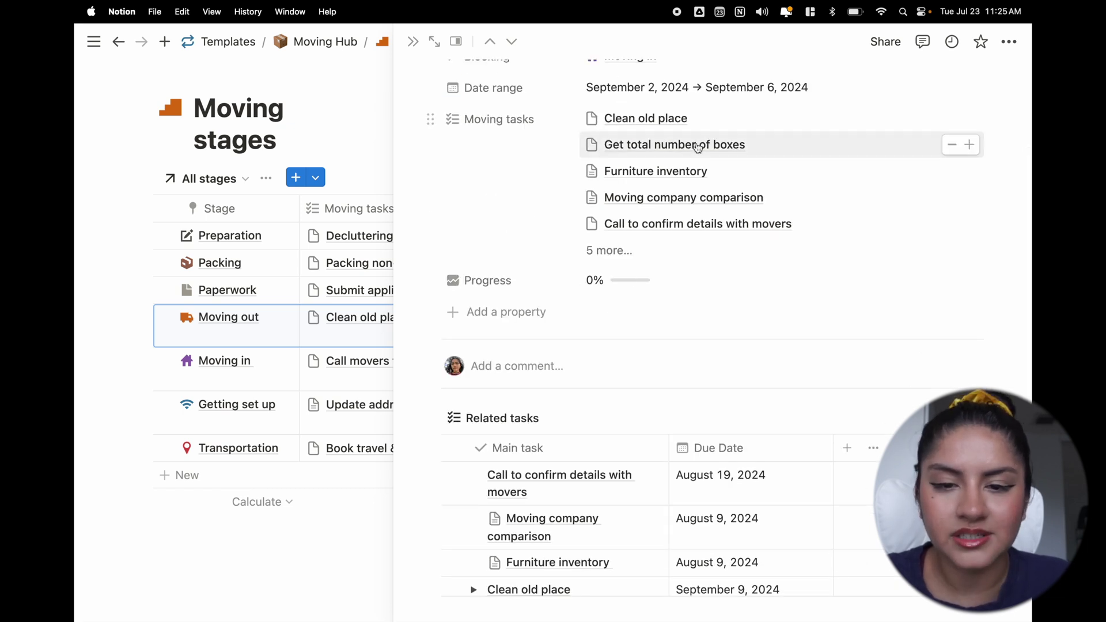
{"action": "key", "text": "Escape"}
{"action": "left_click", "coordinate": [279, 330]}
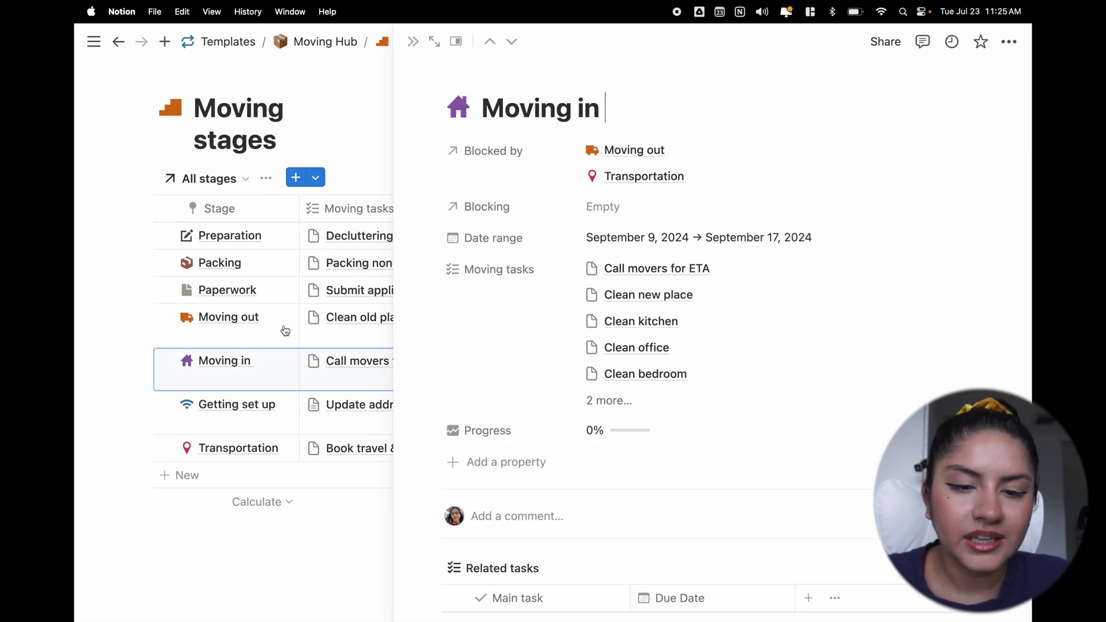
{"action": "scroll", "coordinate": [594, 369], "scroll_direction": "down", "scroll_amount": 6}
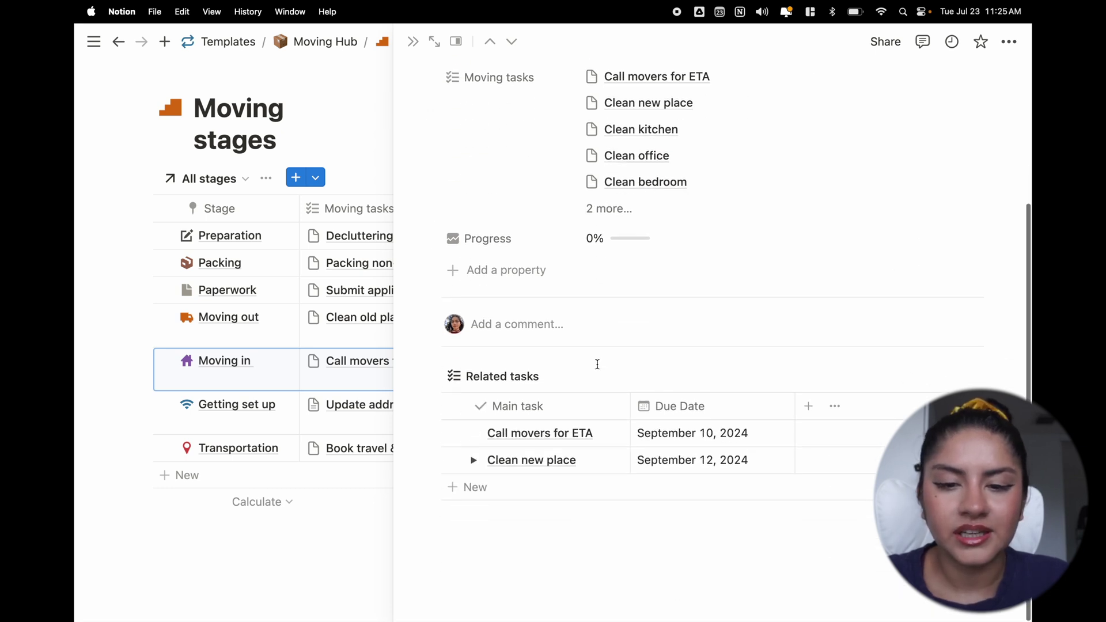
{"action": "scroll", "coordinate": [597, 364], "scroll_direction": "up", "scroll_amount": 6}
{"action": "left_click", "coordinate": [413, 42]}
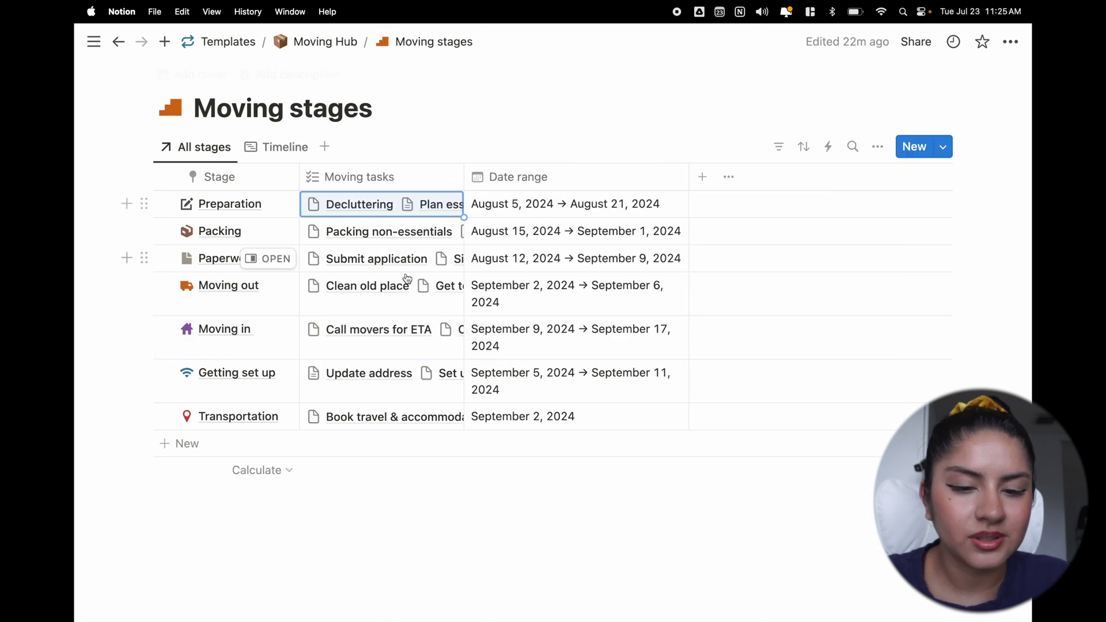
{"action": "left_click", "coordinate": [276, 373]}
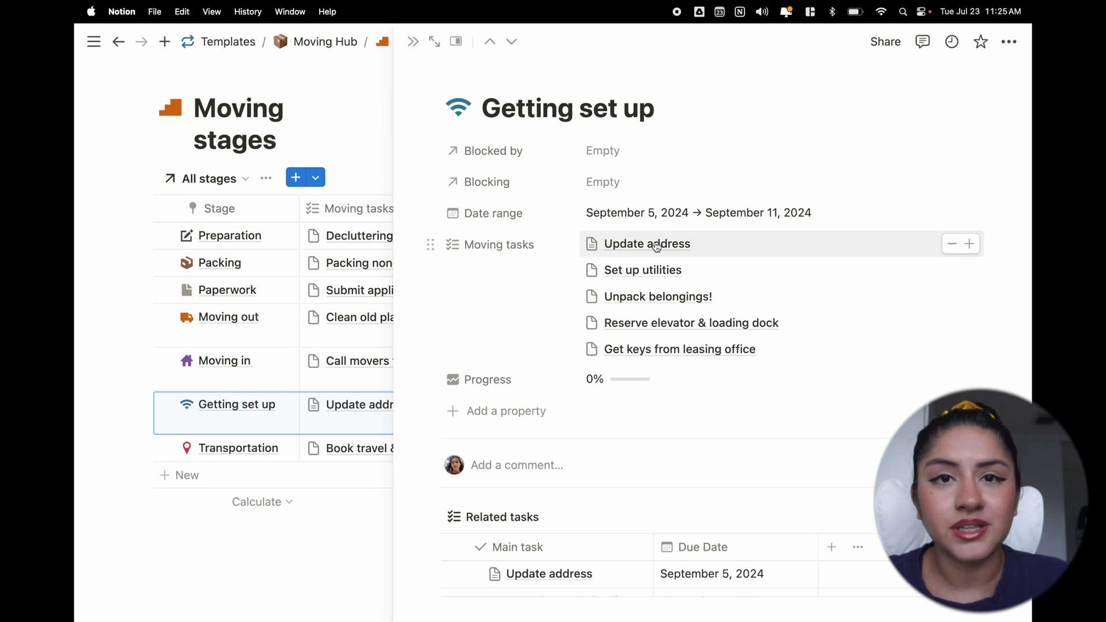
{"action": "key", "text": "Escape"}
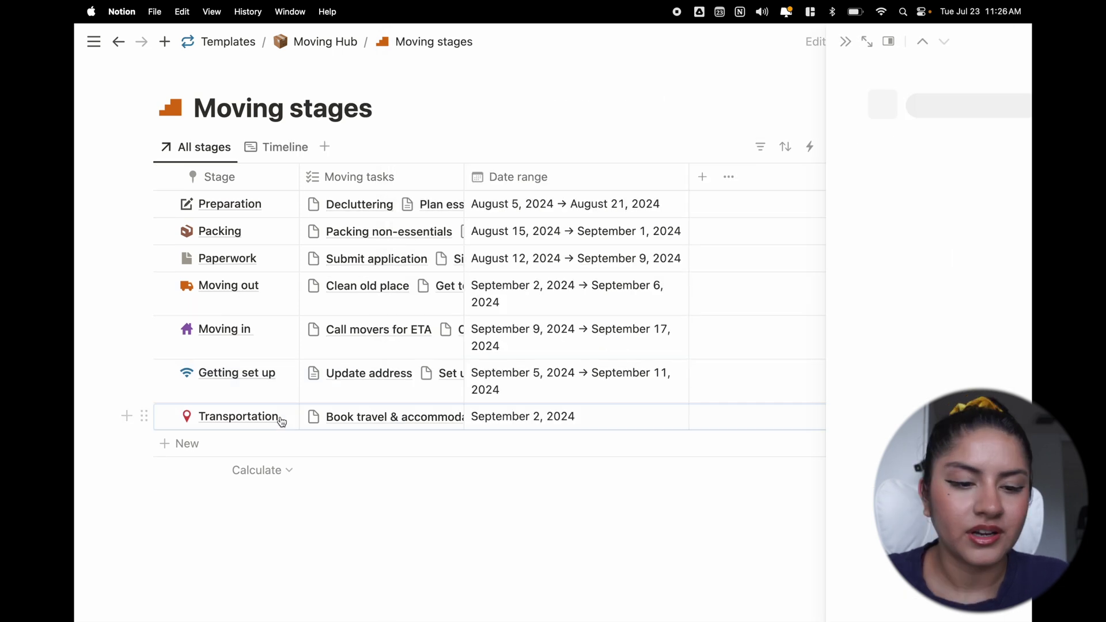
{"action": "left_click", "coordinate": [278, 416]}
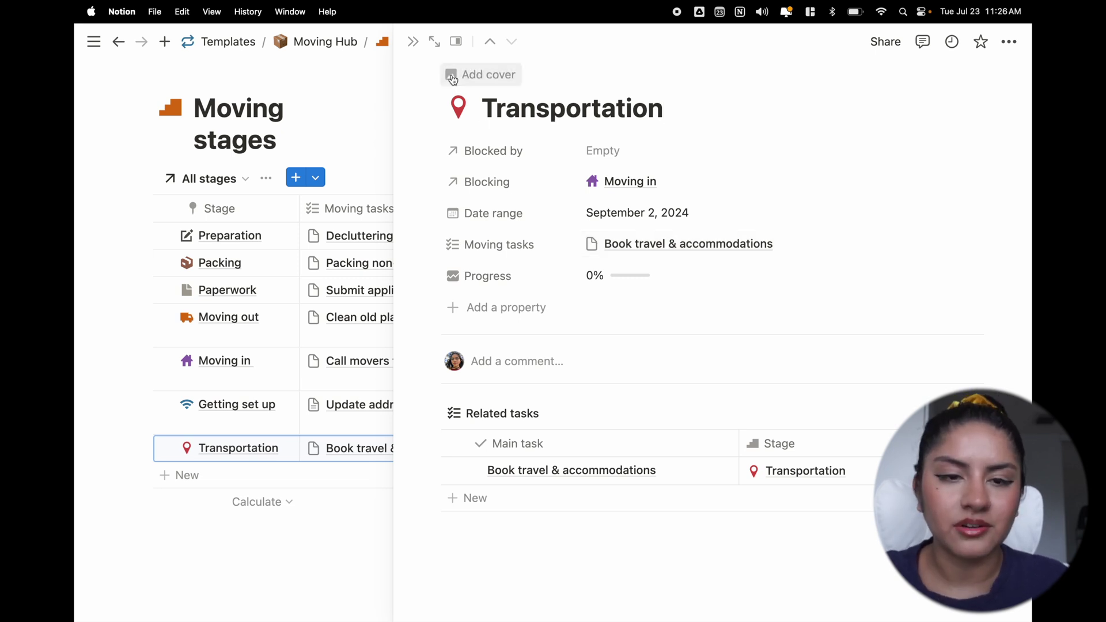
{"action": "left_click", "coordinate": [413, 42]}
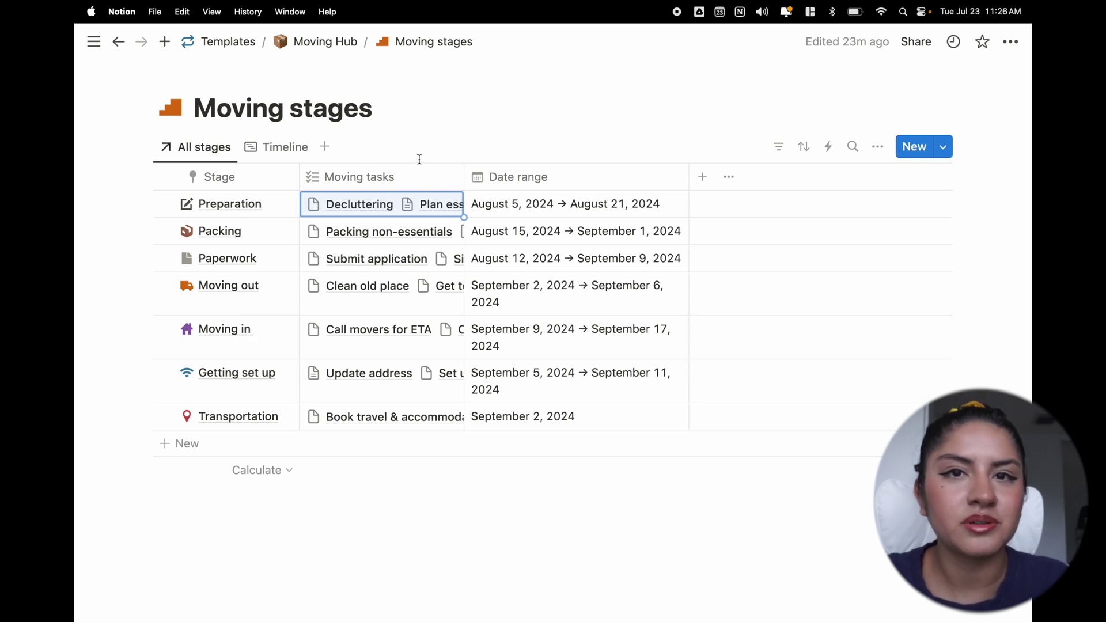
{"action": "left_click", "coordinate": [270, 148]}
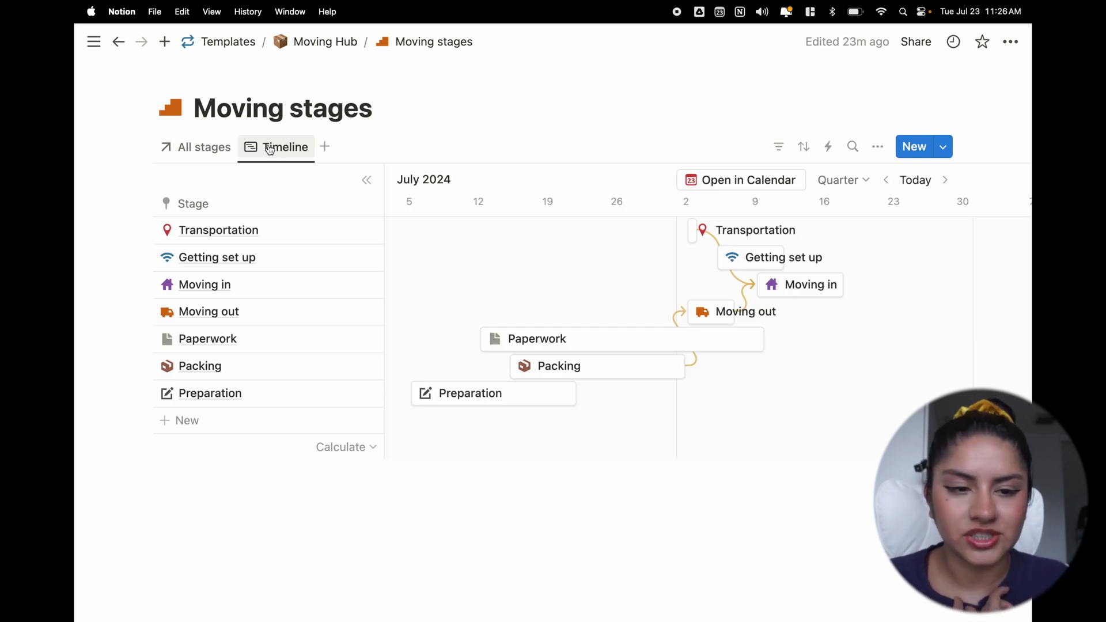
- Sort stages by Date range ascending and extend the Paperwork bar to end on Sep 9
{"action": "left_click", "coordinate": [804, 147]}
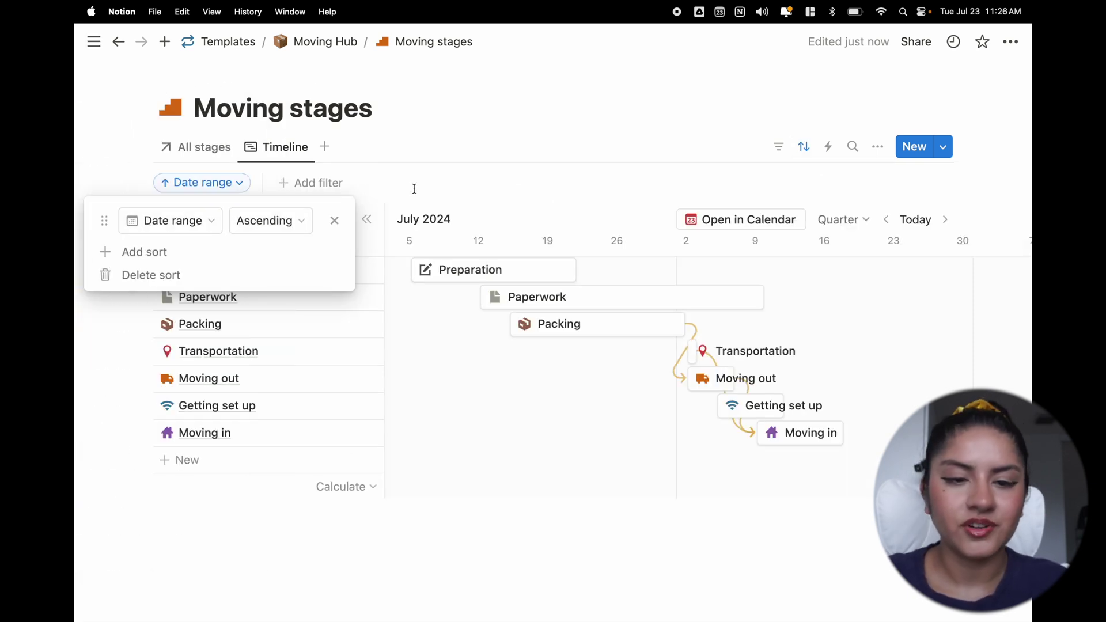
{"action": "left_click", "coordinate": [517, 177]}
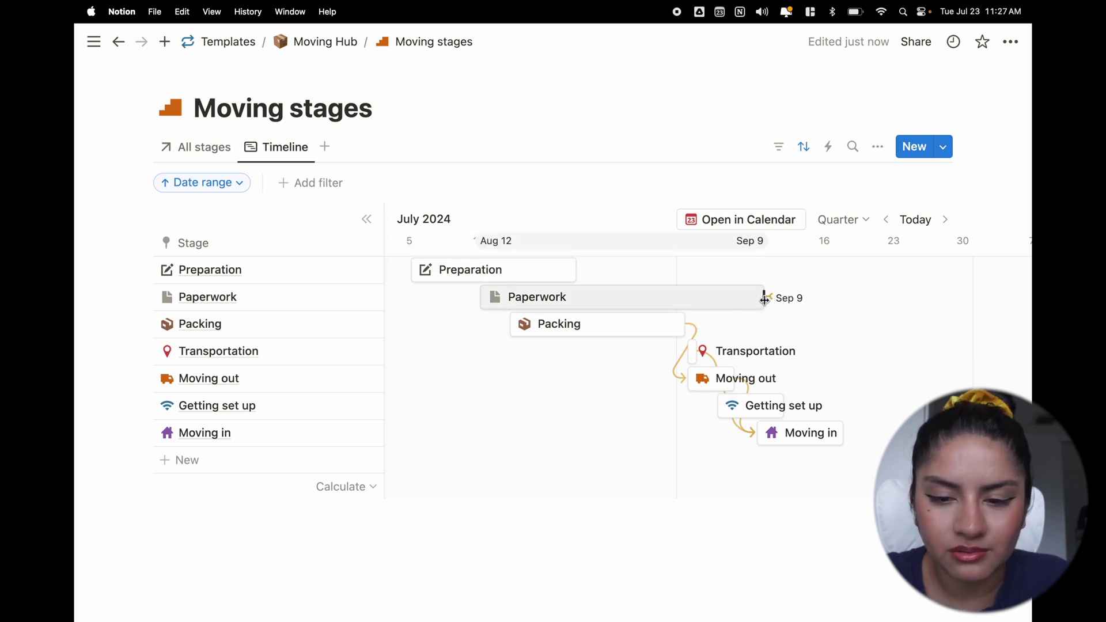
{"action": "mouse_move", "coordinate": [764, 298]}
{"action": "left_mouse_down"}
{"action": "mouse_move", "coordinate": [694, 296]}
{"action": "mouse_move", "coordinate": [774, 292]}
{"action": "mouse_move", "coordinate": [765, 292]}
{"action": "left_mouse_up"}
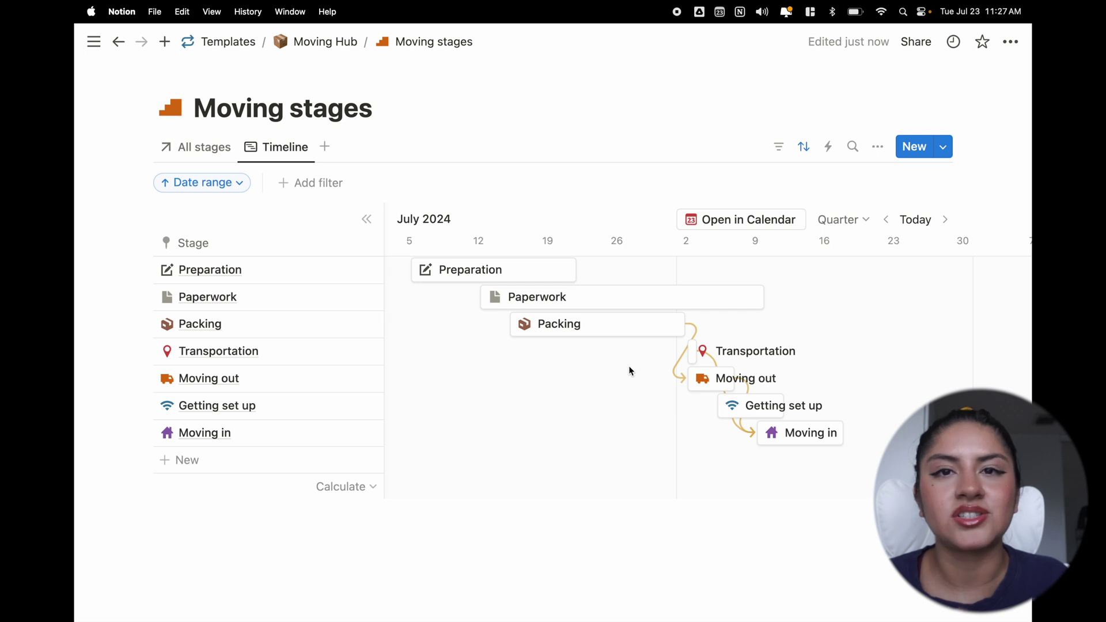
- Peek at the Packing stage page, adjust the timeline, then bring up the view's options
{"action": "mouse_move", "coordinate": [679, 367]}
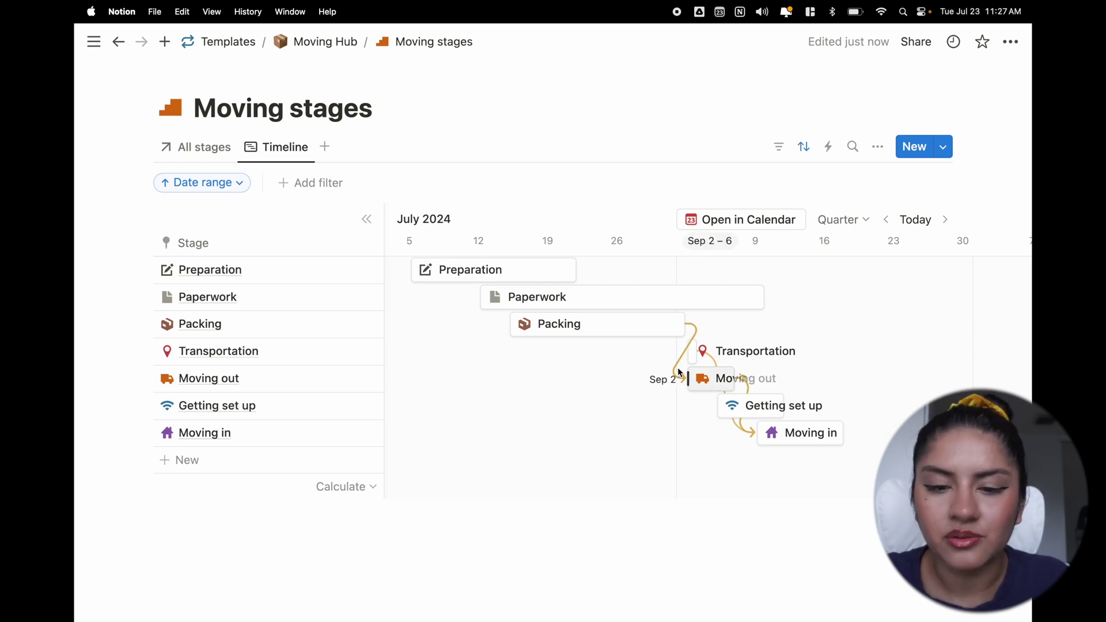
{"action": "left_click", "coordinate": [651, 337]}
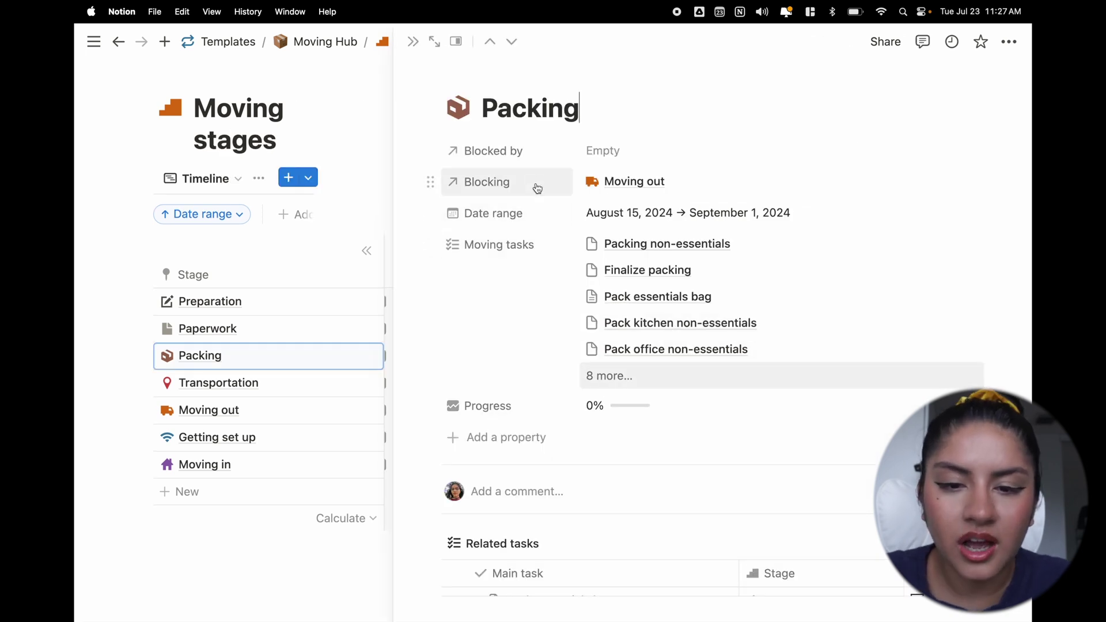
{"action": "key", "text": "Escape"}
{"action": "left_click_drag", "start_coordinate": [691, 323], "coordinate": [773, 324]}
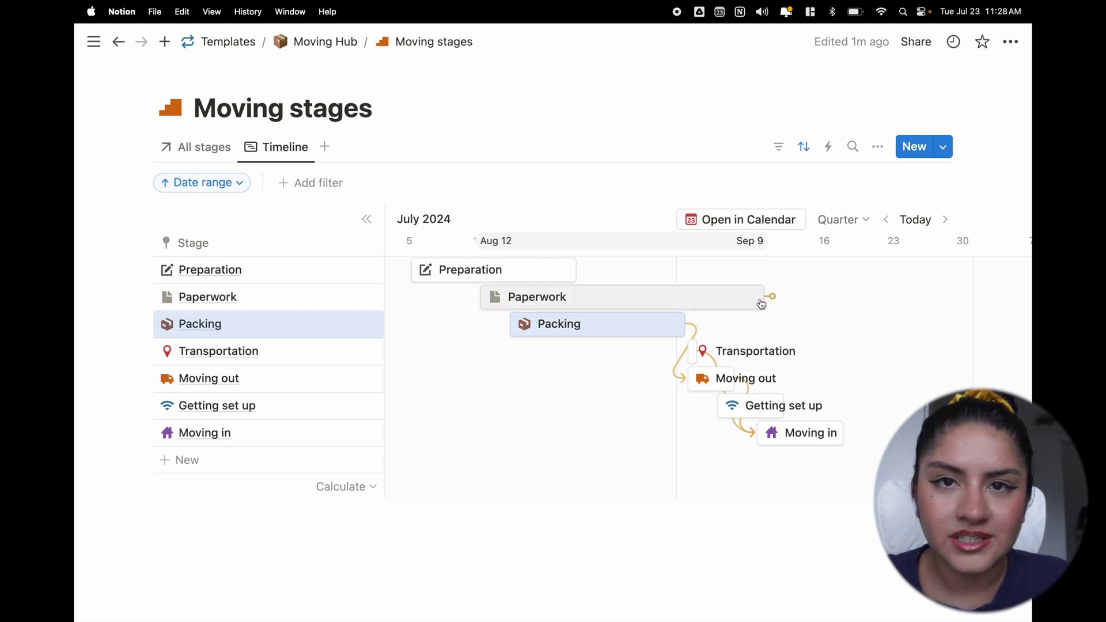
{"action": "left_click", "coordinate": [882, 151]}
- Check the Moving stages Dependencies customization, switch to All stages, then return to Moving Hub
{"action": "left_click", "coordinate": [815, 408]}
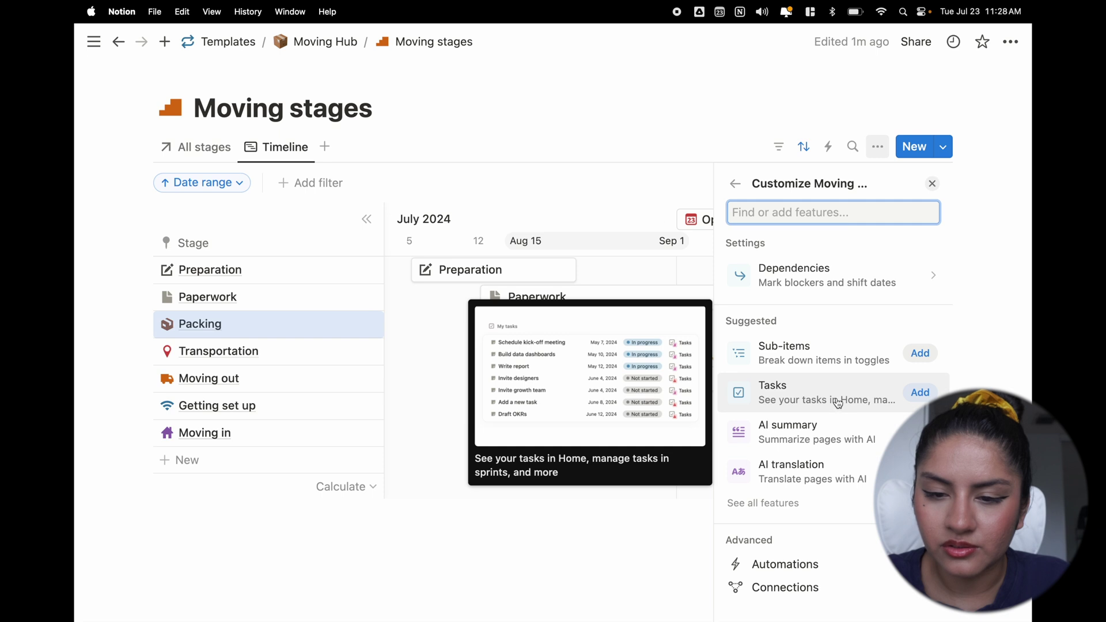
{"action": "left_click", "coordinate": [879, 273]}
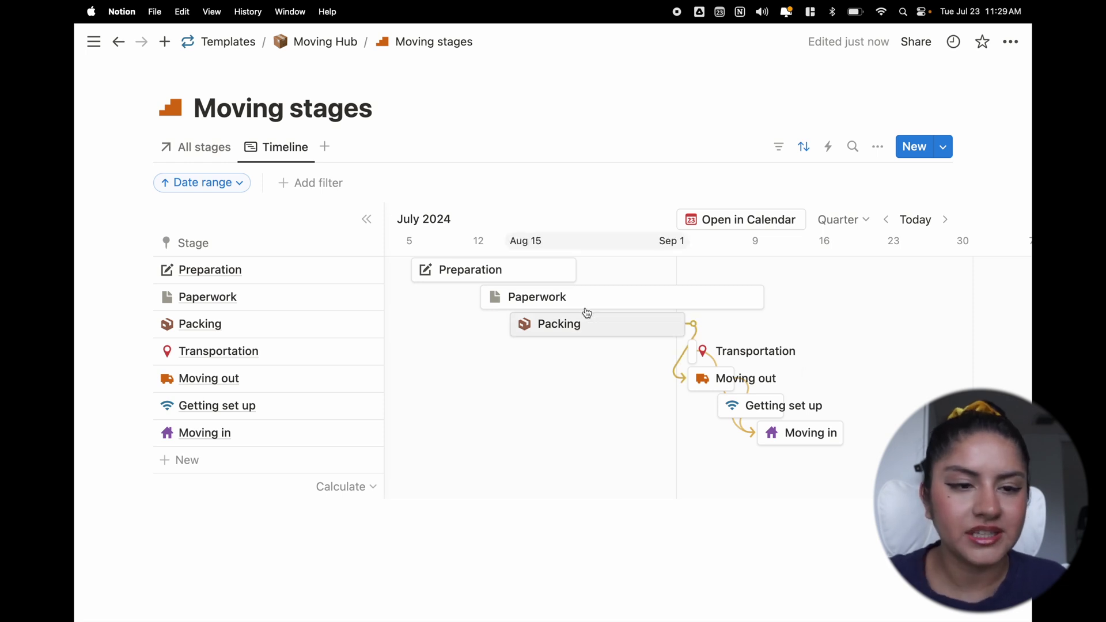
{"action": "left_click", "coordinate": [199, 147]}
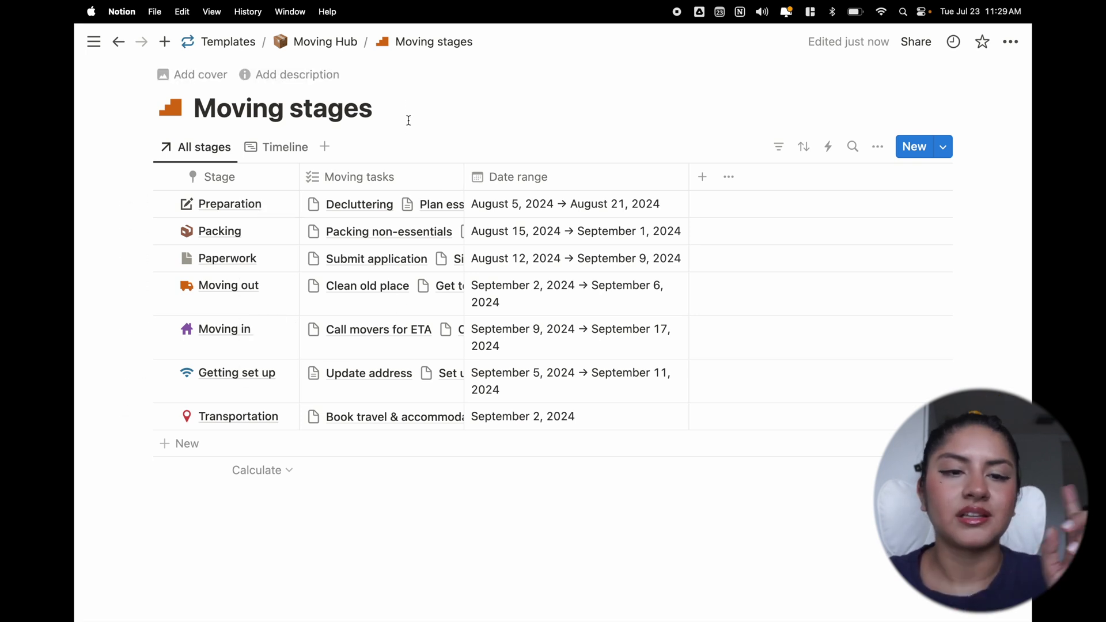
{"action": "left_click", "coordinate": [340, 44]}
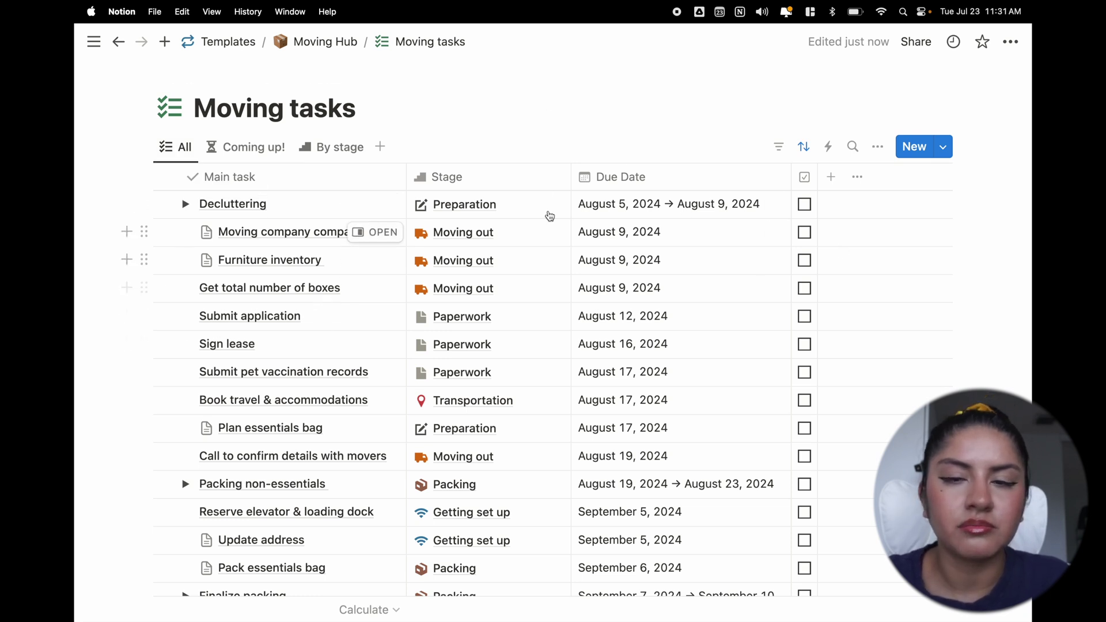
{"action": "left_click", "coordinate": [184, 204]}
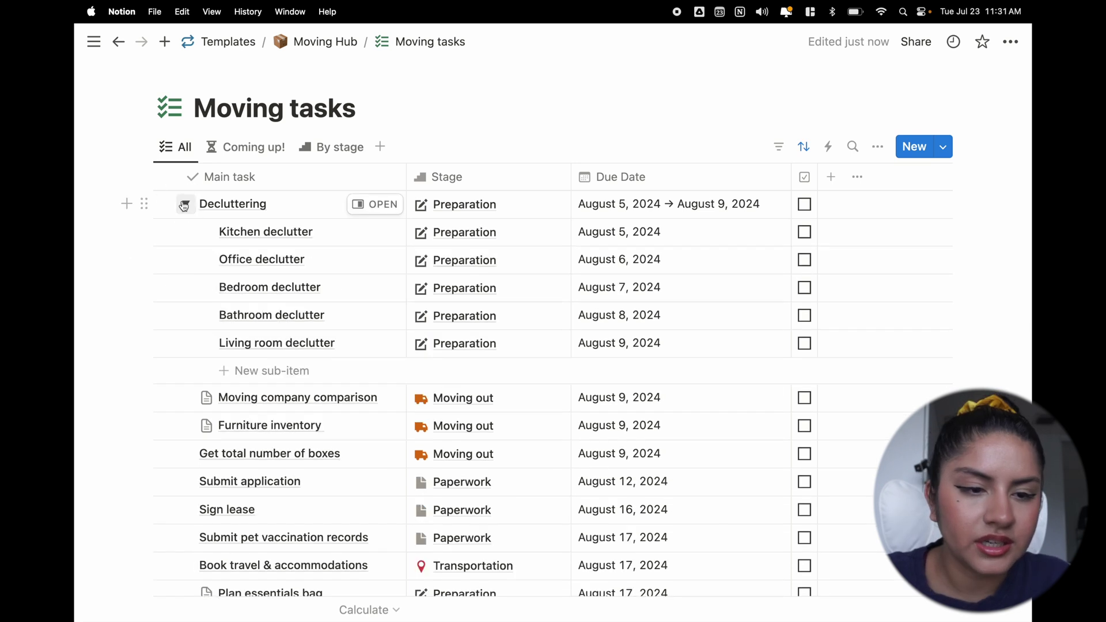
{"action": "left_click", "coordinate": [185, 205]}
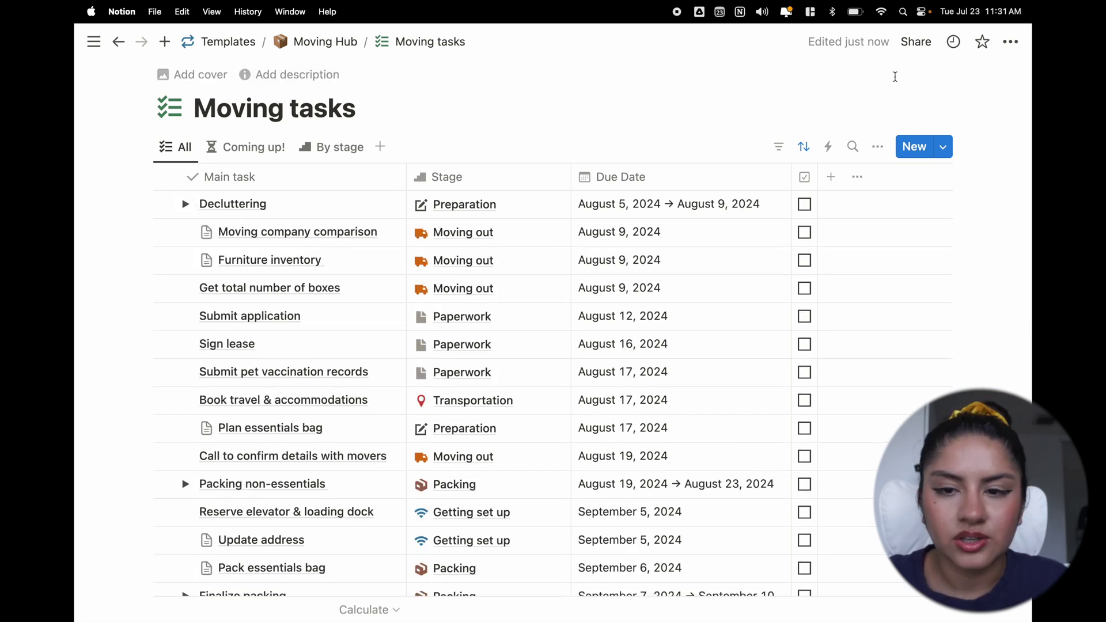
{"action": "left_click", "coordinate": [877, 147]}
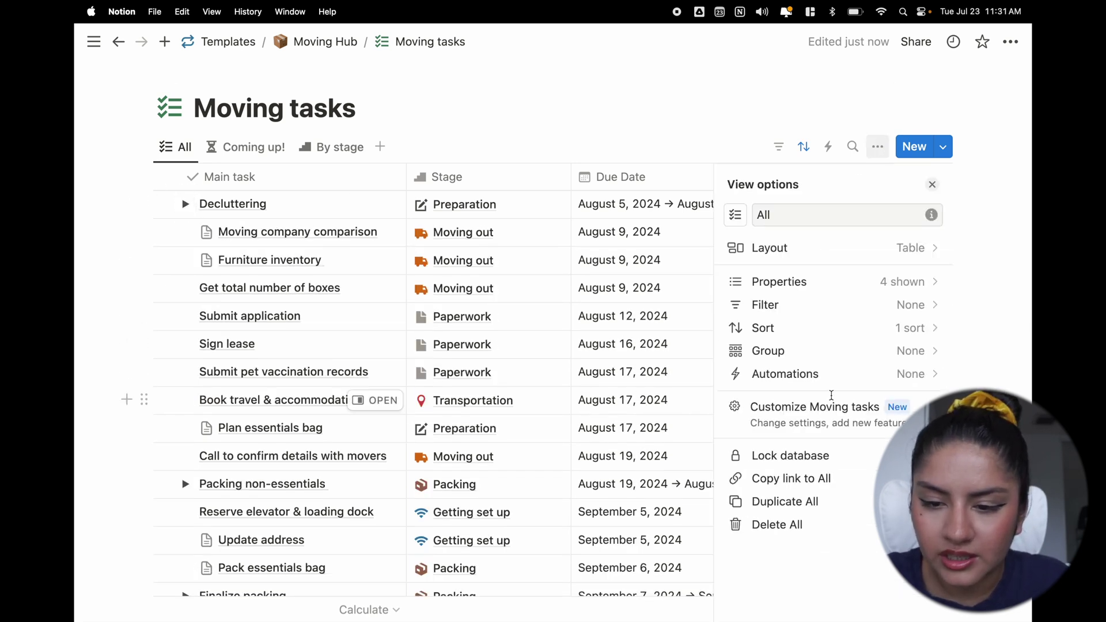
{"action": "left_click", "coordinate": [835, 421]}
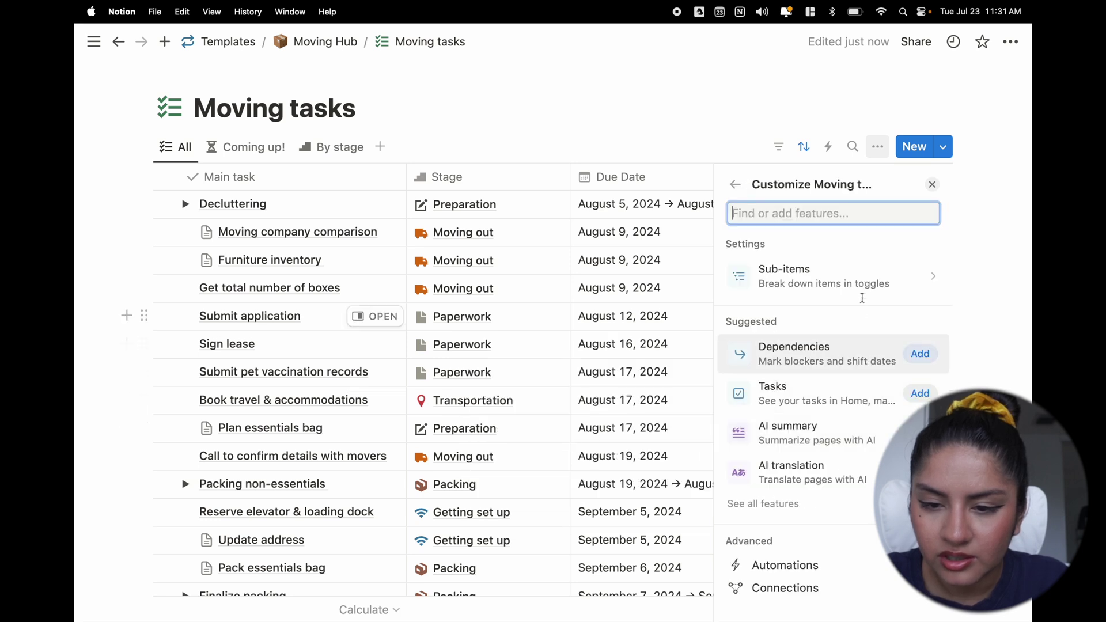
{"action": "left_click", "coordinate": [807, 277]}
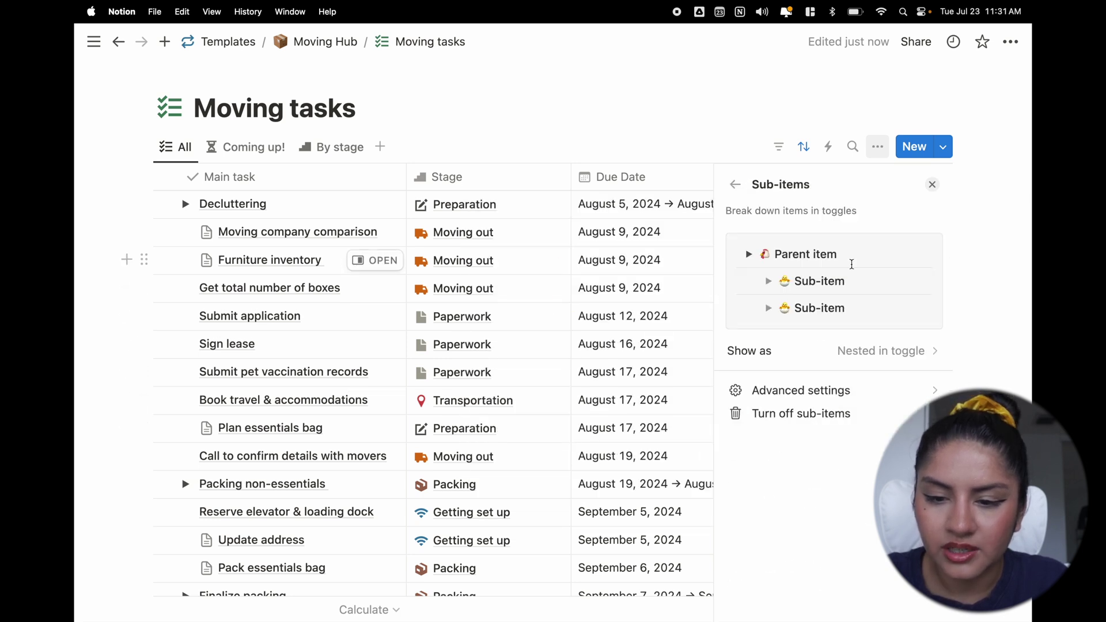
{"action": "left_click", "coordinate": [782, 420]}
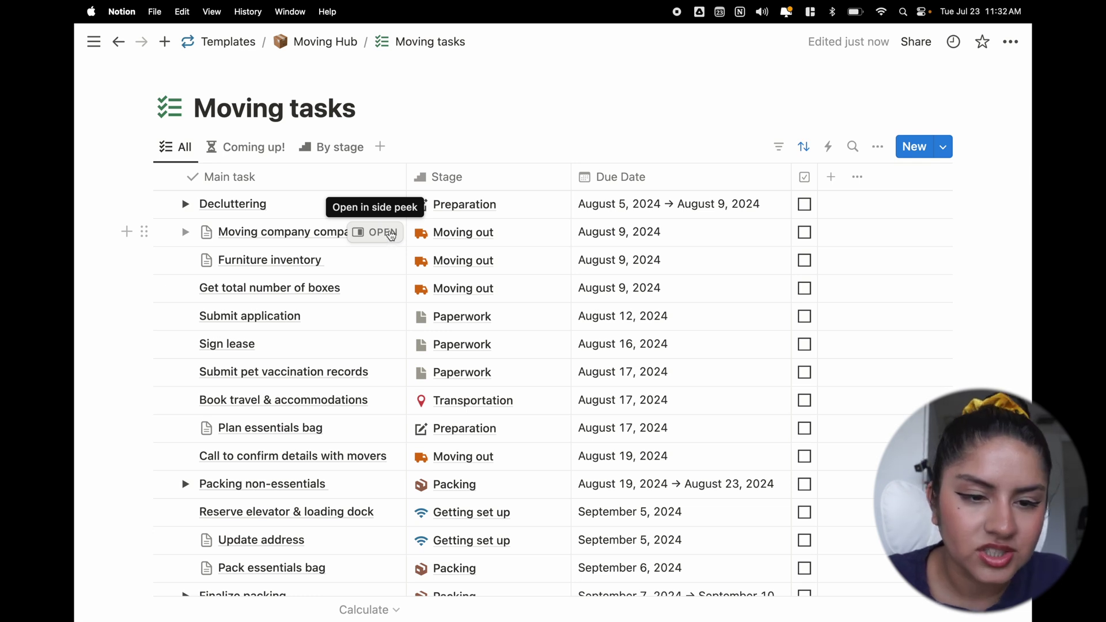
{"action": "left_click", "coordinate": [384, 258]}
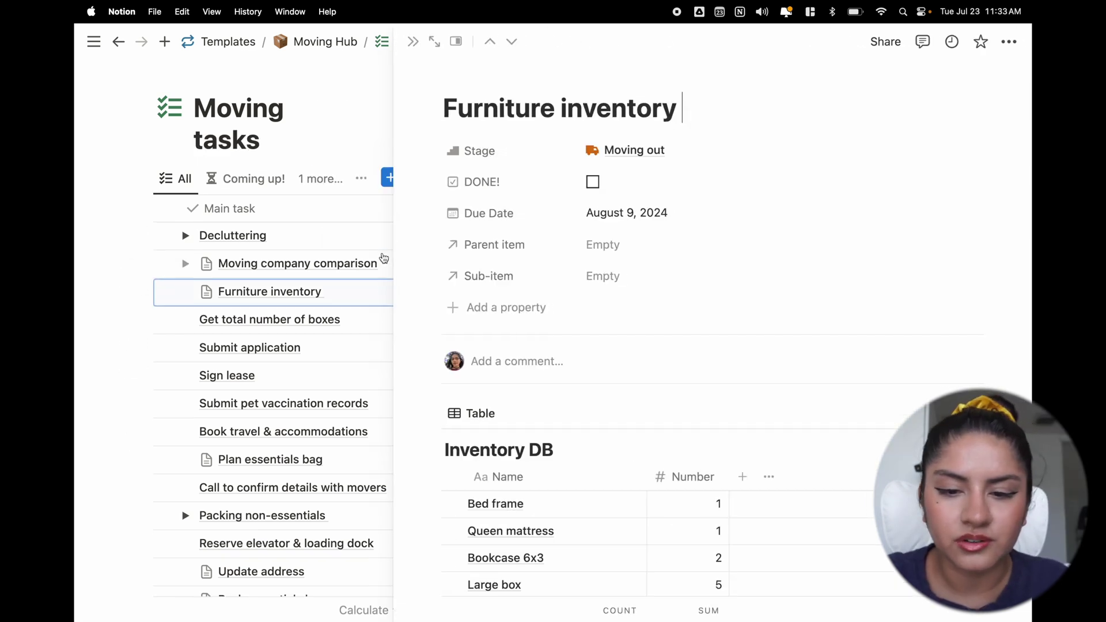
{"action": "scroll", "coordinate": [638, 422], "scroll_direction": "down", "scroll_amount": 5}
{"action": "scroll", "coordinate": [641, 423], "scroll_direction": "down", "scroll_amount": 2}
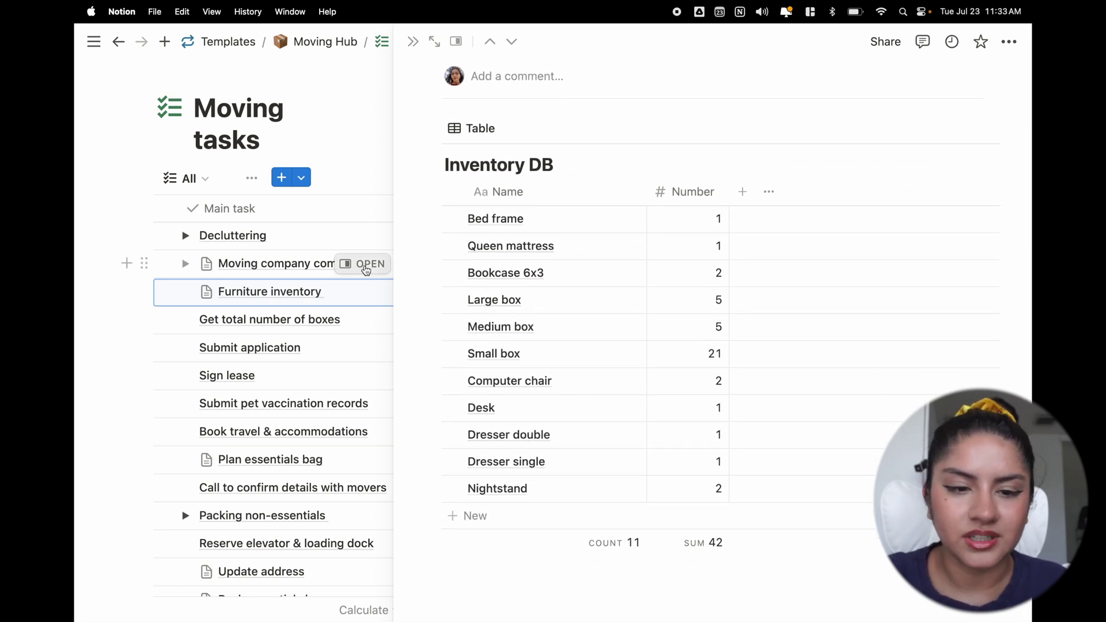
{"action": "left_click", "coordinate": [377, 264]}
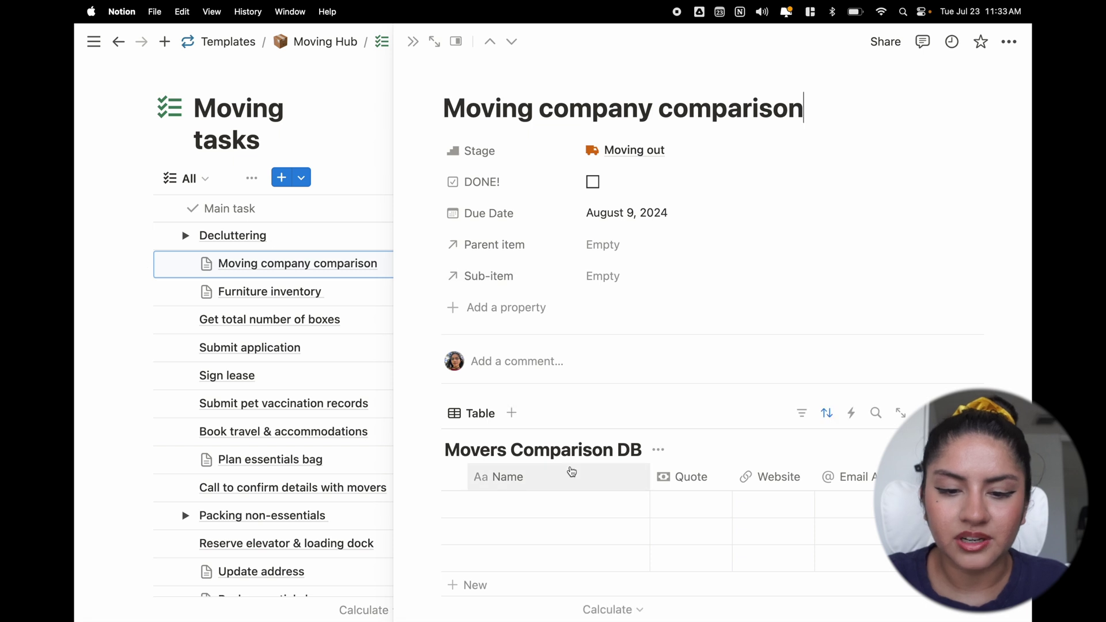
{"action": "scroll", "coordinate": [572, 467], "scroll_direction": "down", "scroll_amount": 4}
{"action": "scroll", "coordinate": [763, 427], "scroll_direction": "right", "scroll_amount": 5}
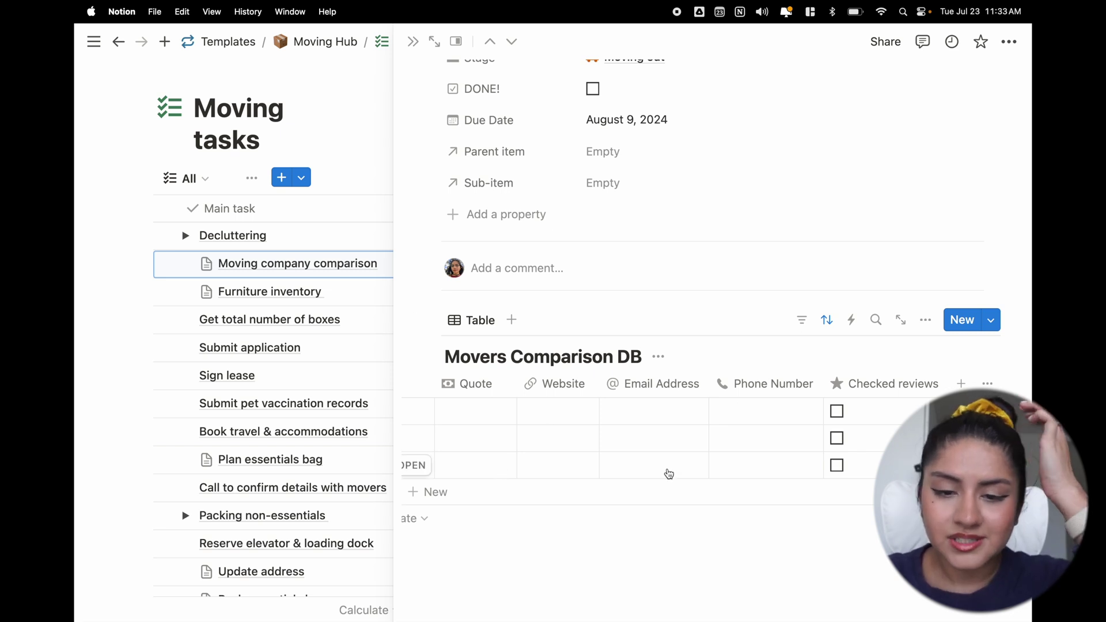
{"action": "scroll", "coordinate": [669, 473], "scroll_direction": "left", "scroll_amount": 2}
{"action": "scroll", "coordinate": [669, 474], "scroll_direction": "left", "scroll_amount": 3}
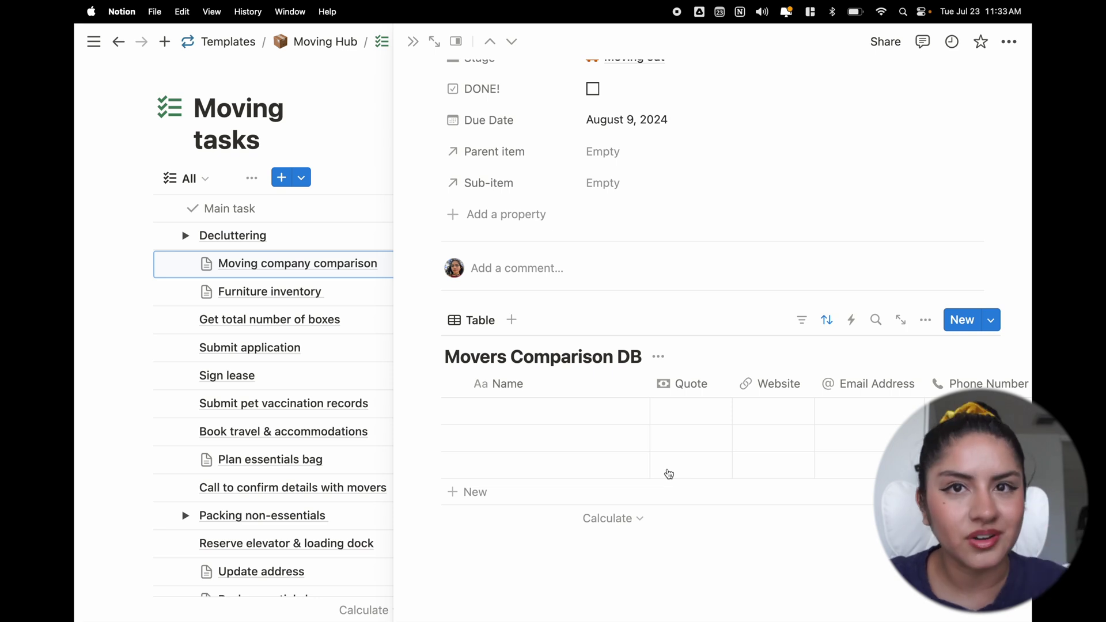
{"action": "left_click", "coordinate": [413, 43]}
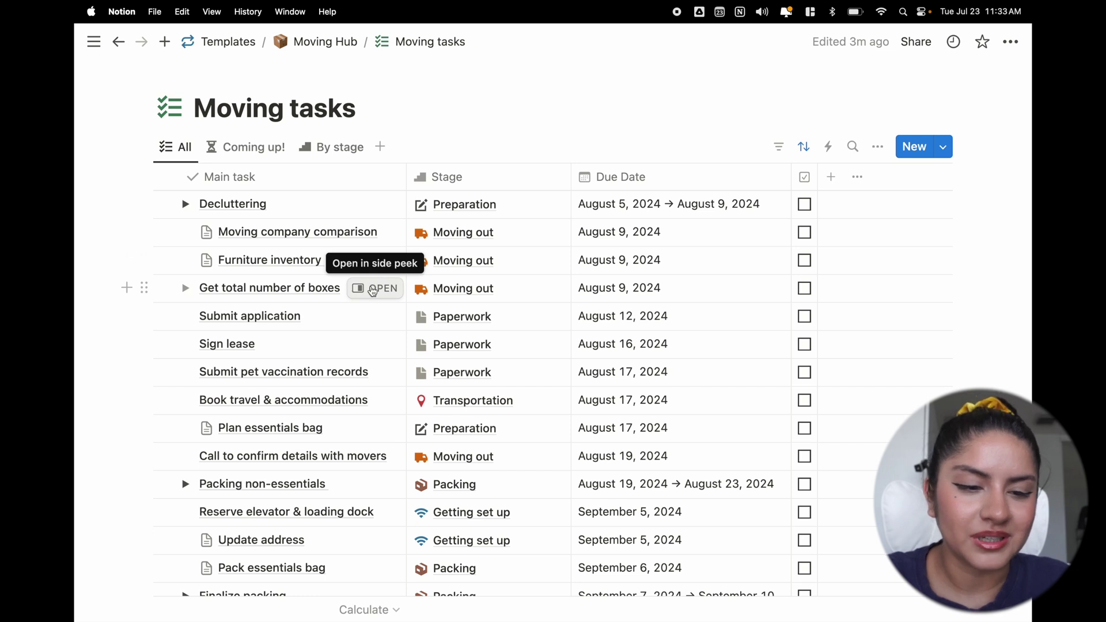
{"action": "scroll", "coordinate": [371, 334], "scroll_direction": "down", "scroll_amount": 2}
{"action": "left_click", "coordinate": [376, 356]}
{"action": "scroll", "coordinate": [634, 449], "scroll_direction": "down", "scroll_amount": 2}
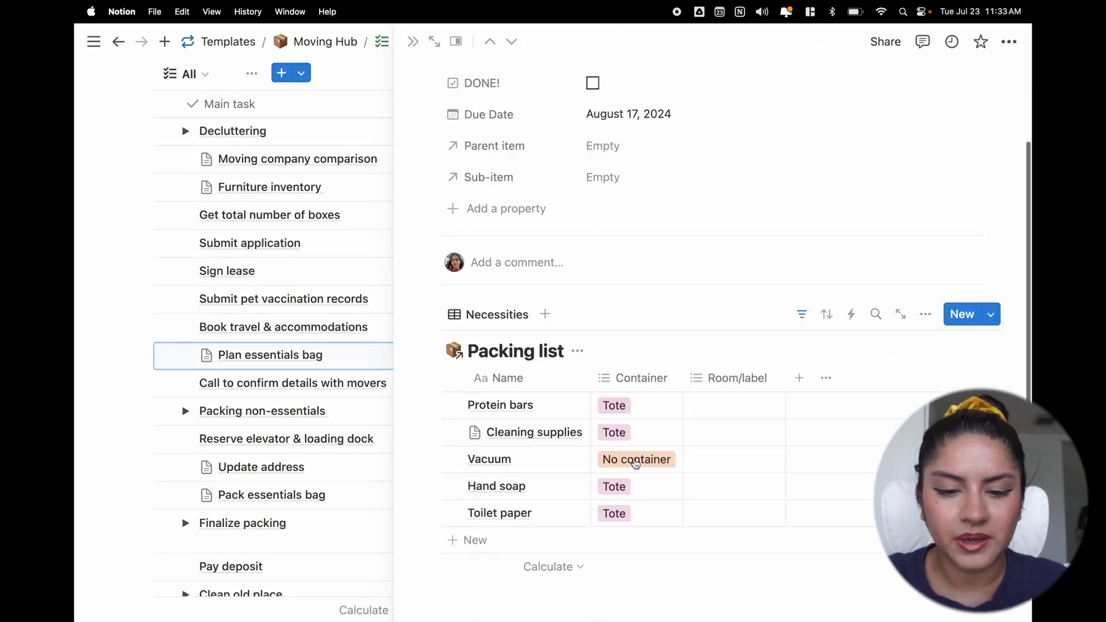
{"action": "scroll", "coordinate": [635, 464], "scroll_direction": "down", "scroll_amount": 1}
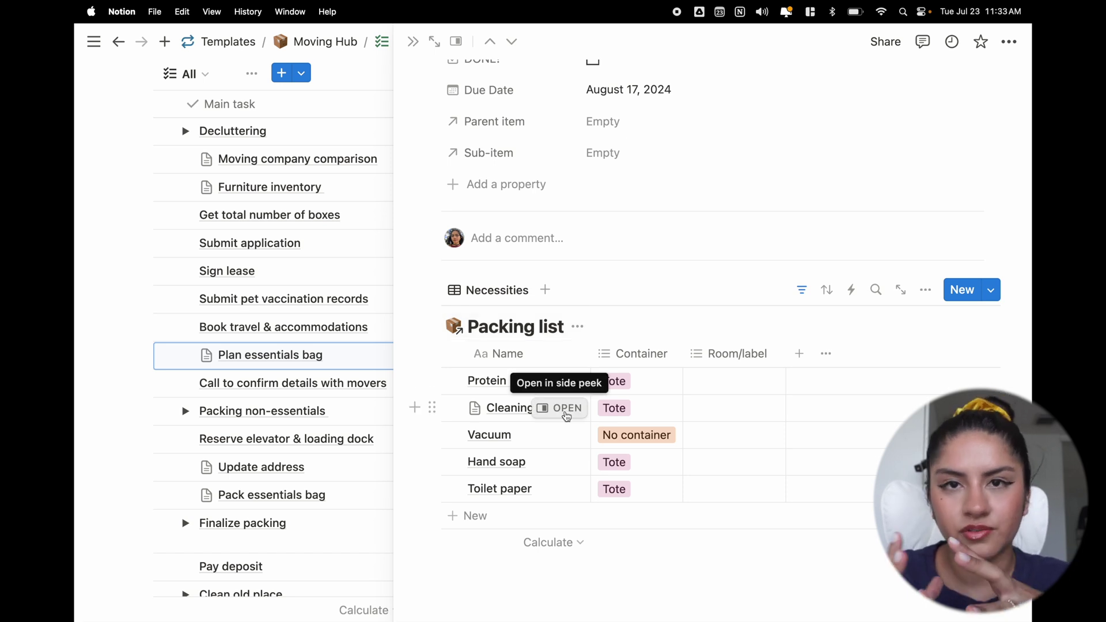
{"action": "left_click", "coordinate": [414, 42]}
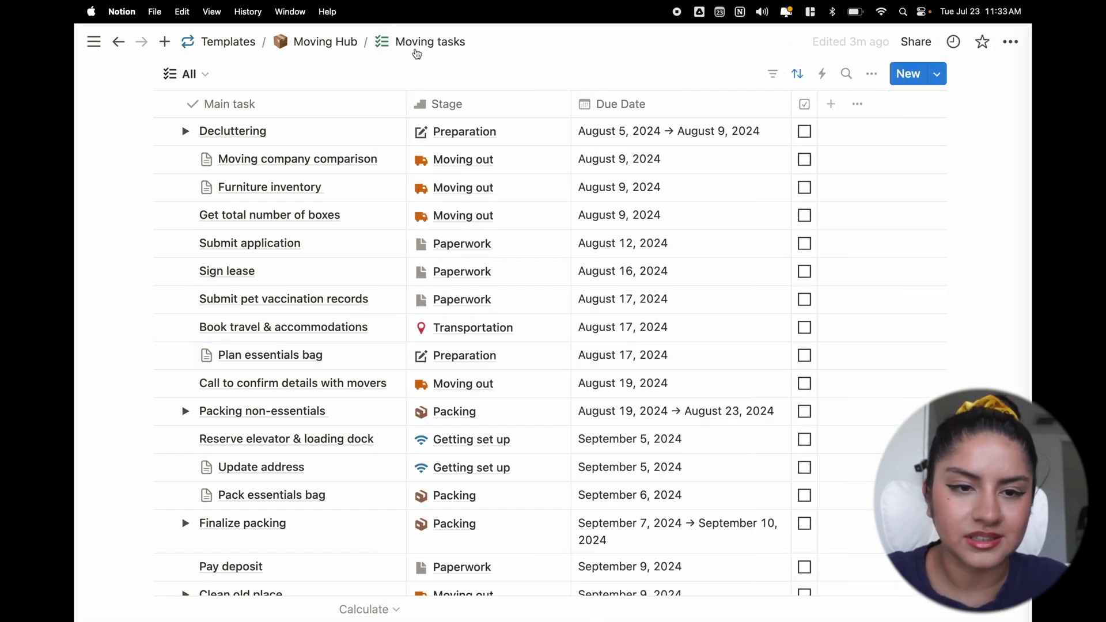
{"action": "scroll", "coordinate": [435, 396], "scroll_direction": "down", "scroll_amount": 5}
{"action": "scroll", "coordinate": [437, 396], "scroll_direction": "up", "scroll_amount": 6}
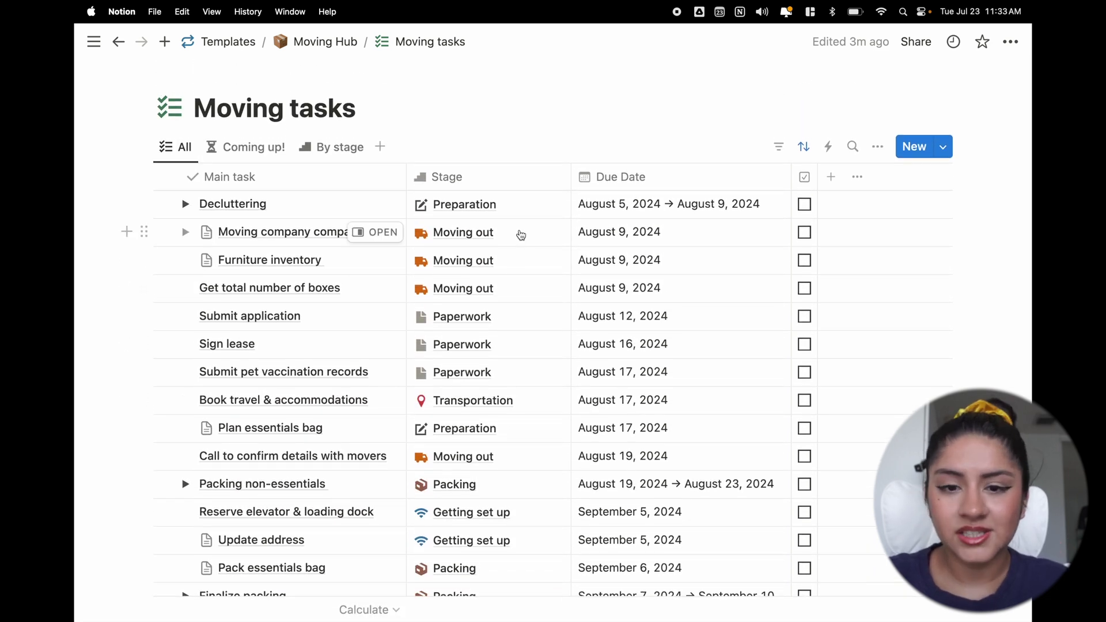
{"action": "scroll", "coordinate": [407, 272], "scroll_direction": "down", "scroll_amount": 6}
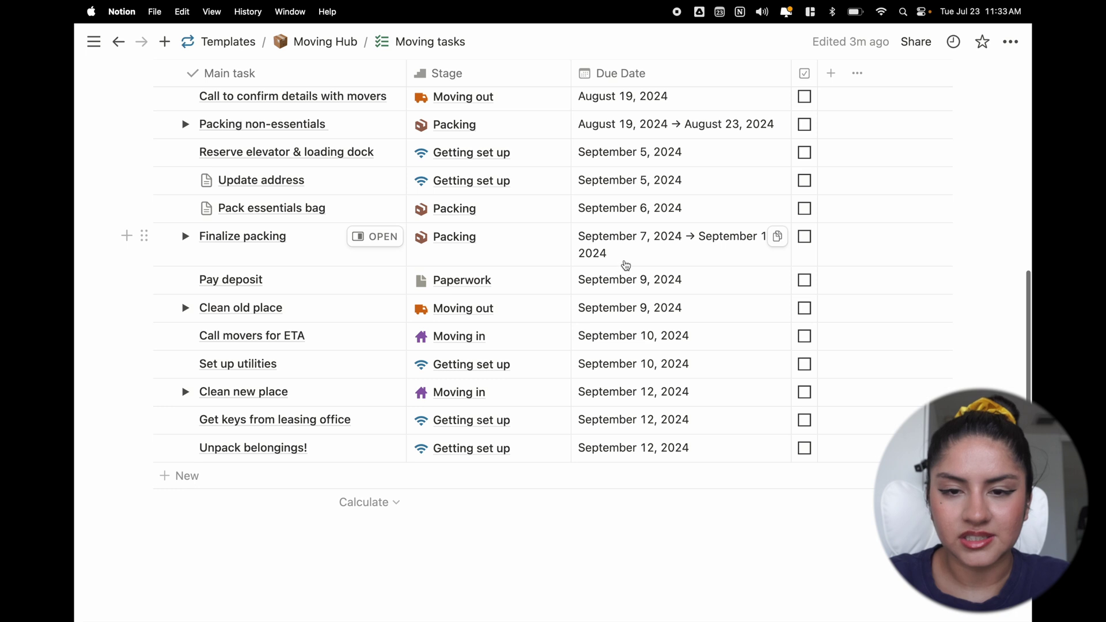
{"action": "scroll", "coordinate": [234, 247], "scroll_direction": "up", "scroll_amount": 6}
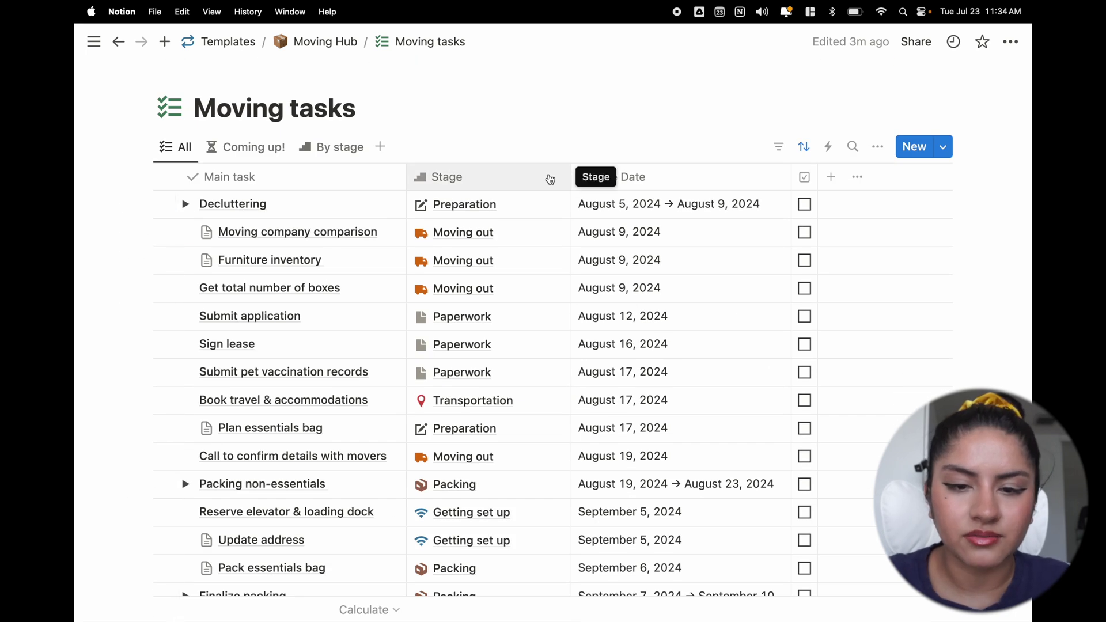
- Browse the tasks grouped By stage, then switch to the Coming up! view
{"action": "left_click", "coordinate": [326, 149]}
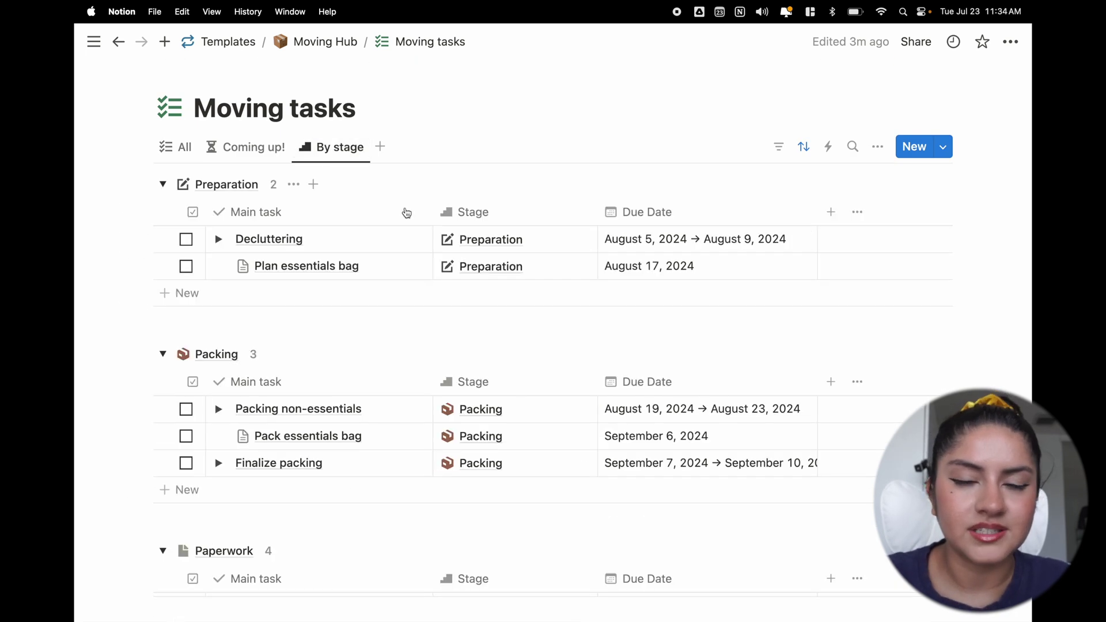
{"action": "scroll", "coordinate": [476, 434], "scroll_direction": "down", "scroll_amount": 3}
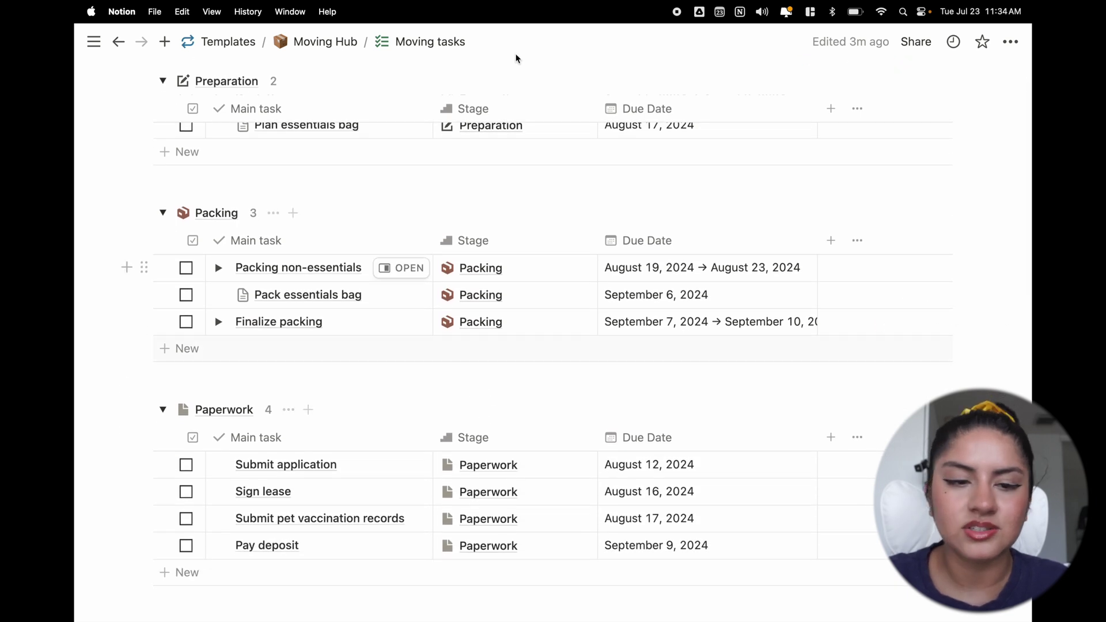
{"action": "scroll", "coordinate": [420, 254], "scroll_direction": "up", "scroll_amount": 3}
{"action": "left_click", "coordinate": [254, 148]}
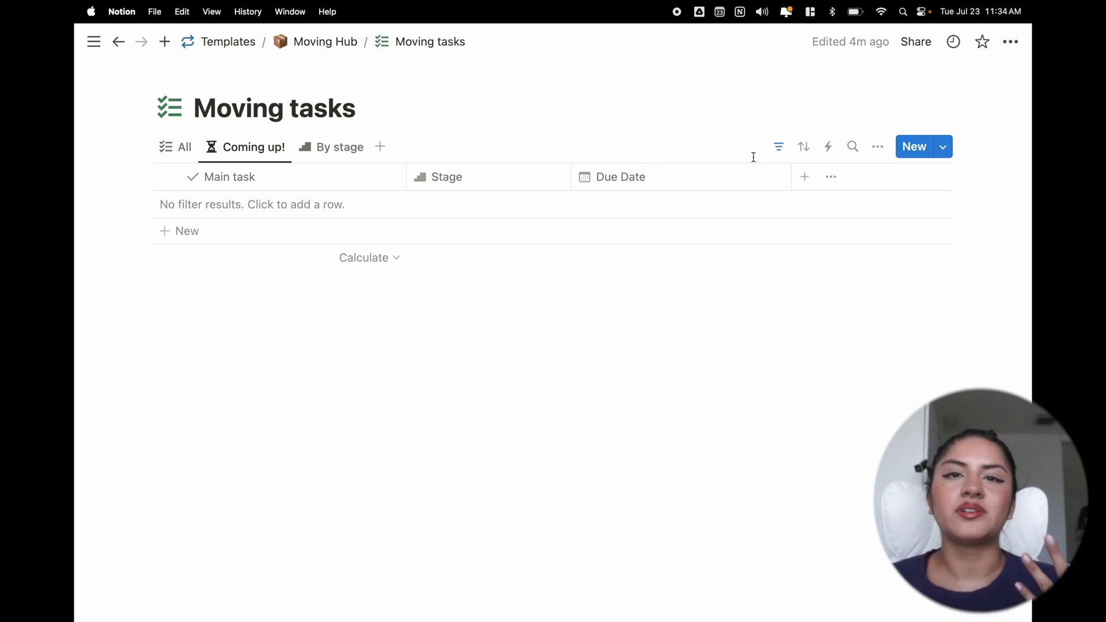
- Inspect the Coming up! view's Due Date: Next week and DONE! filters
{"action": "left_click", "coordinate": [782, 147]}
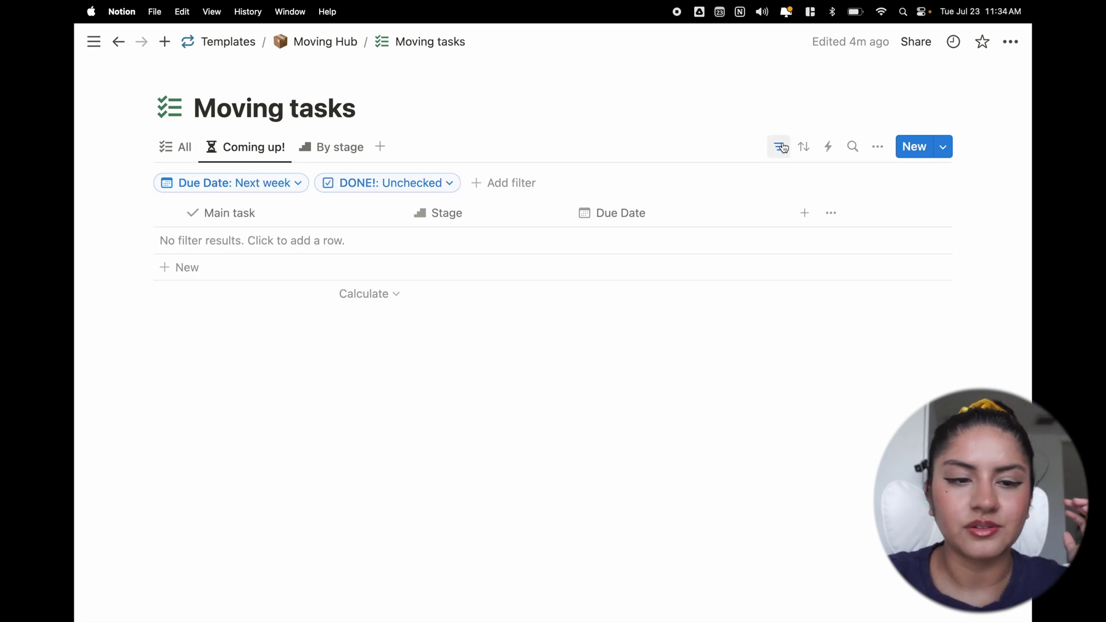
{"action": "left_click", "coordinate": [234, 186]}
{"action": "left_click", "coordinate": [452, 189]}
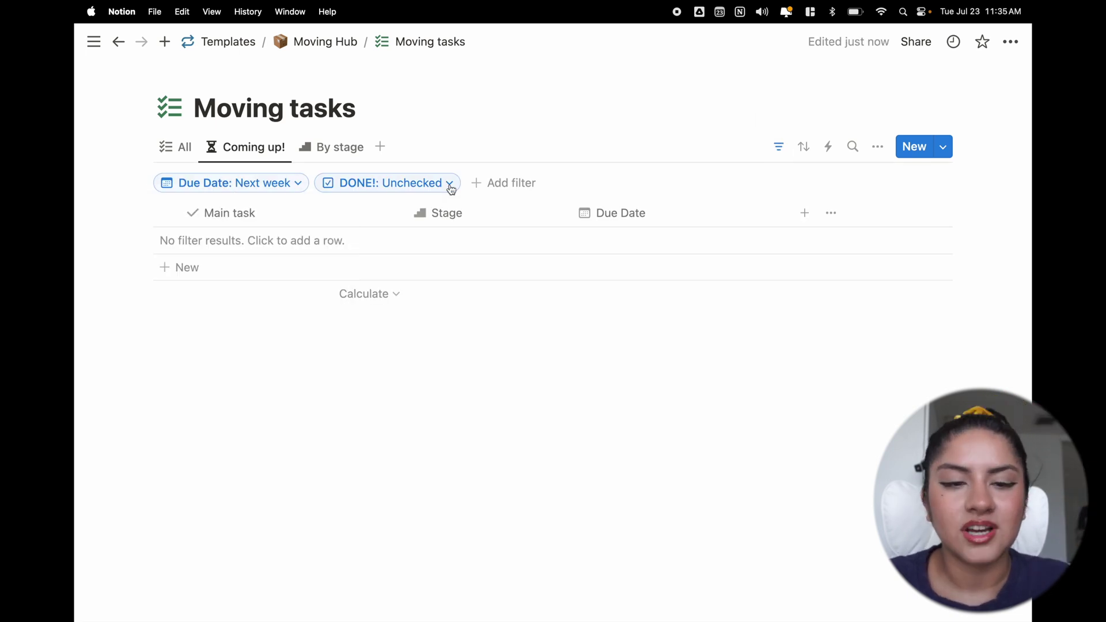
{"action": "left_click", "coordinate": [452, 189]}
{"action": "left_click", "coordinate": [406, 235]}
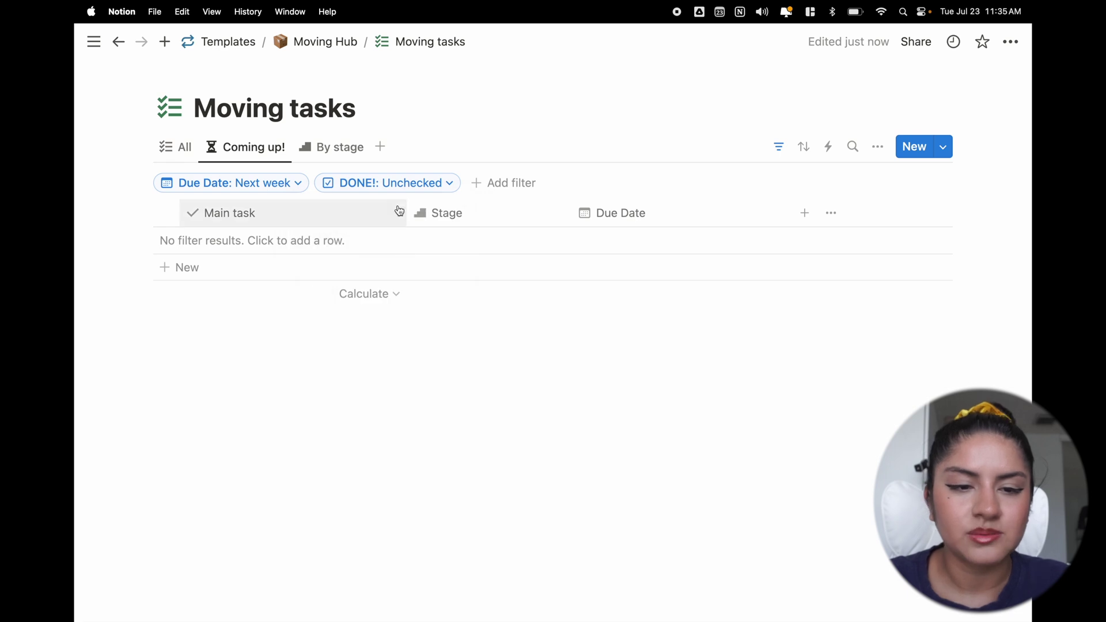
{"action": "left_click", "coordinate": [289, 183]}
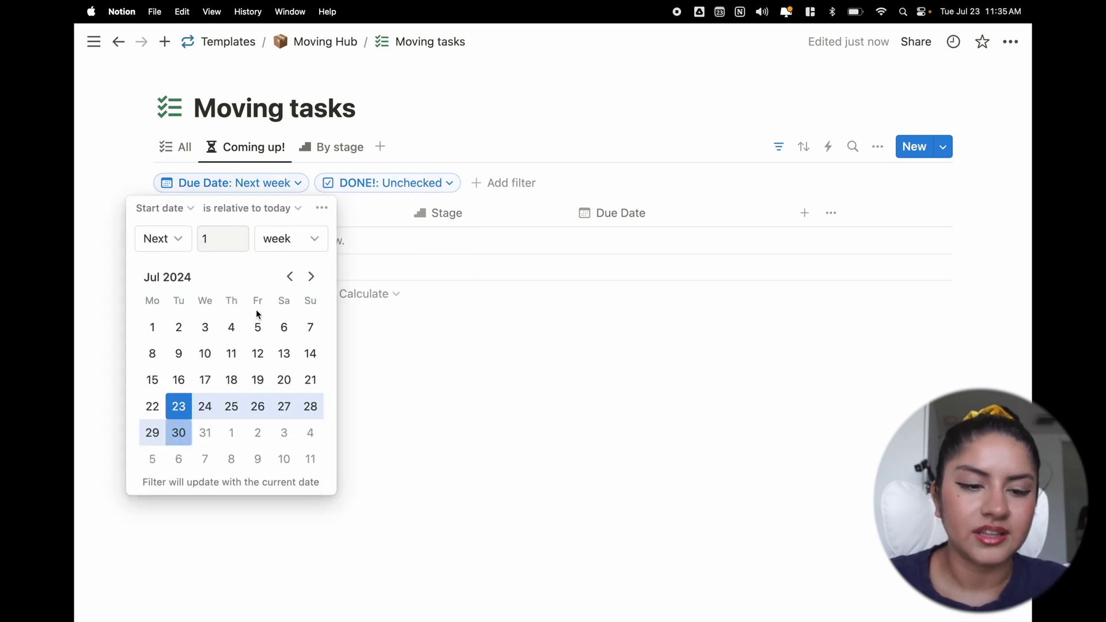
{"action": "left_click", "coordinate": [521, 333]}
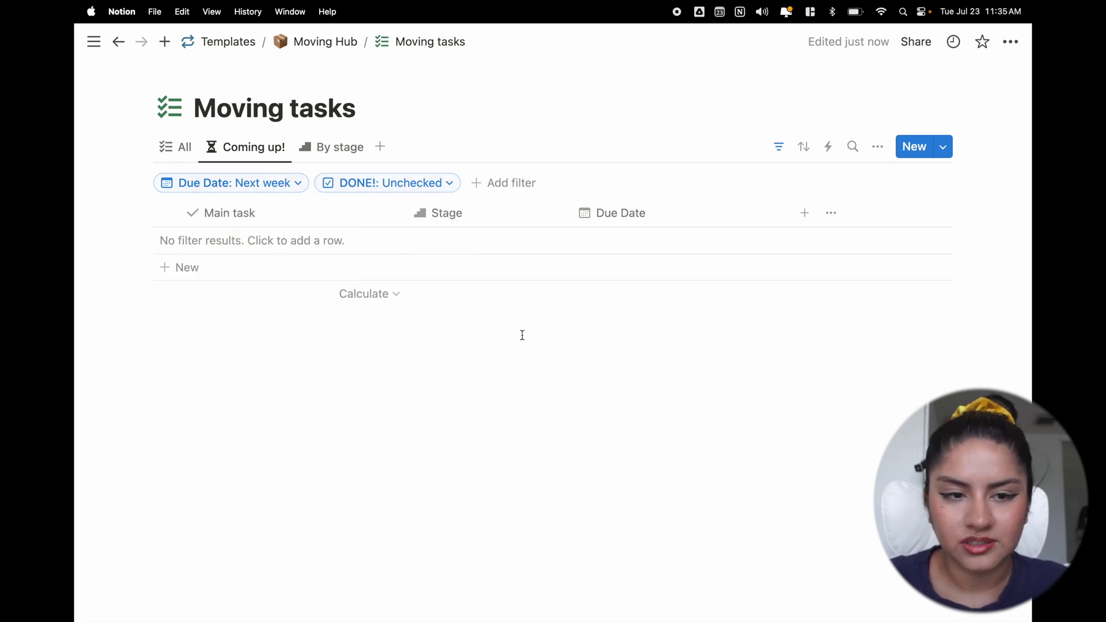
- Switch through the By stage and All task views, then return to Moving Hub
{"action": "left_click", "coordinate": [307, 154]}
{"action": "left_click", "coordinate": [176, 147]}
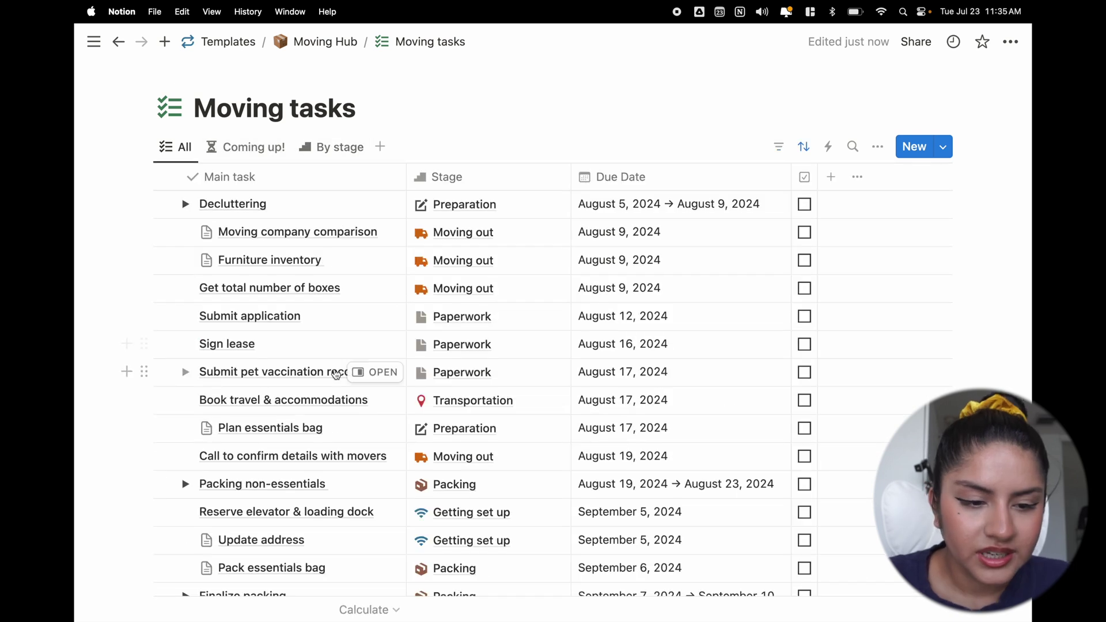
{"action": "scroll", "coordinate": [323, 456], "scroll_direction": "down", "scroll_amount": 2}
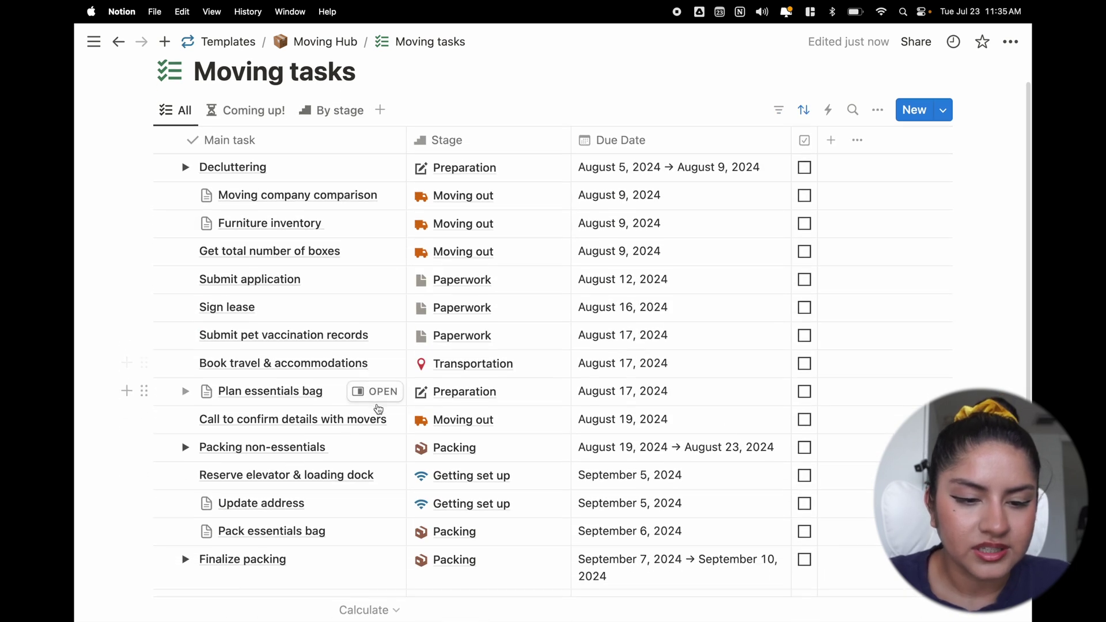
{"action": "left_click", "coordinate": [378, 404]}
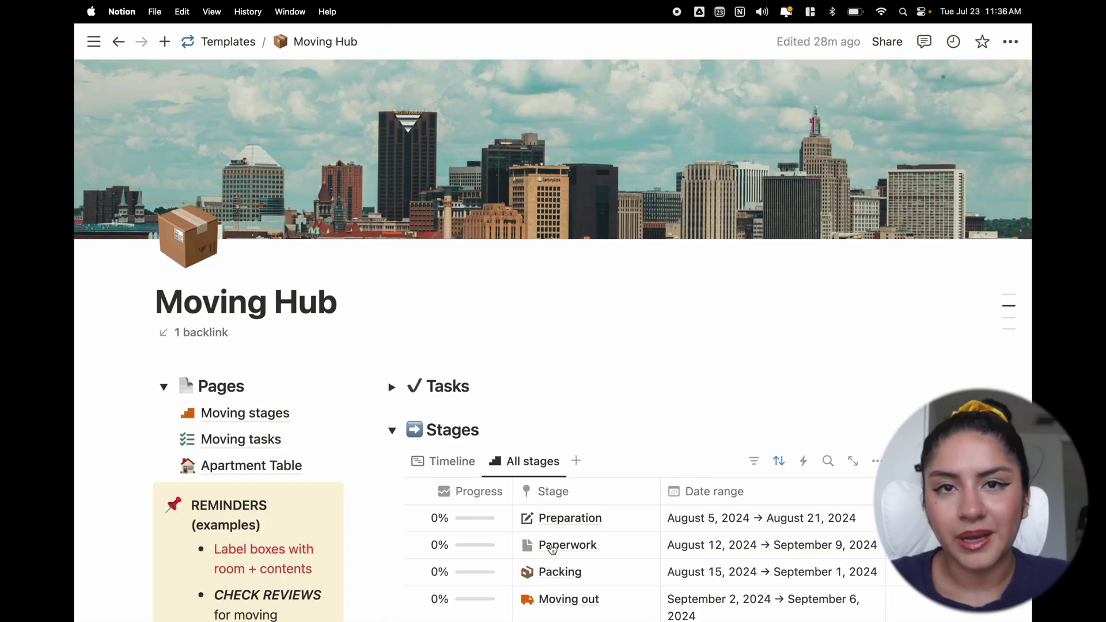
- Open the Packing stage panel, follow it to Packing list, and open Cleaning supplies
{"action": "scroll", "coordinate": [552, 547], "scroll_direction": "down", "scroll_amount": 3}
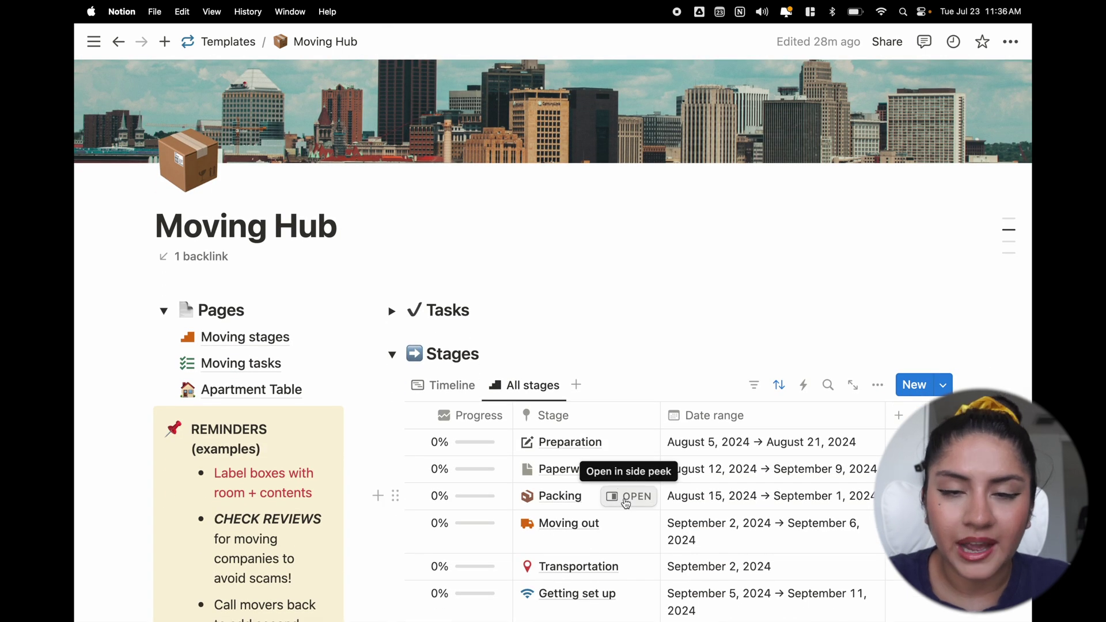
{"action": "left_click", "coordinate": [629, 497]}
{"action": "scroll", "coordinate": [502, 554], "scroll_direction": "down", "scroll_amount": 4}
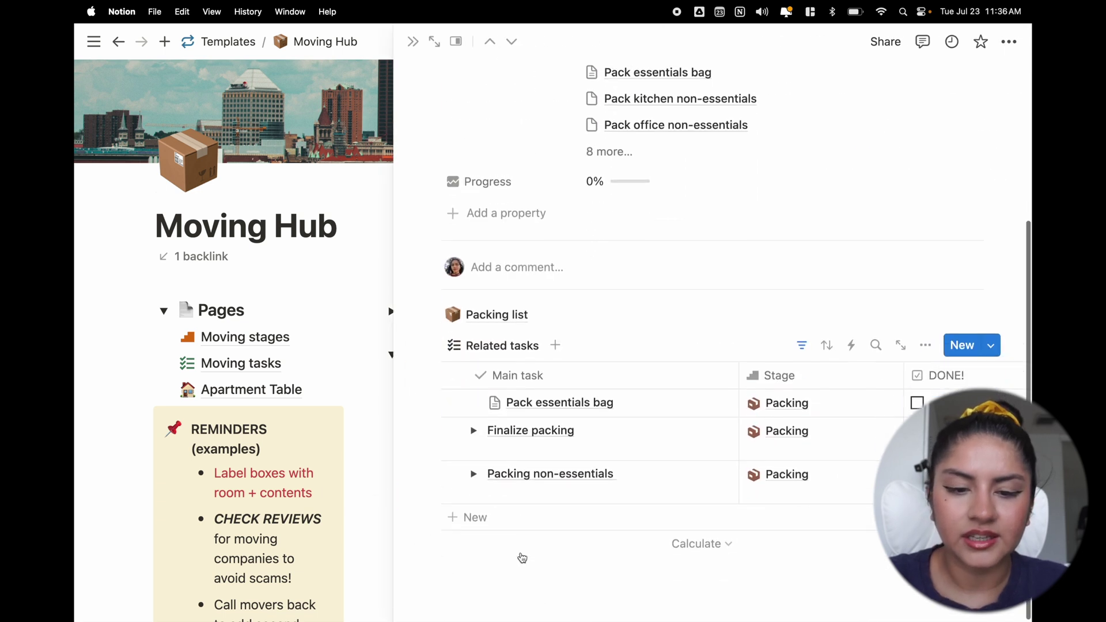
{"action": "left_click", "coordinate": [529, 313]}
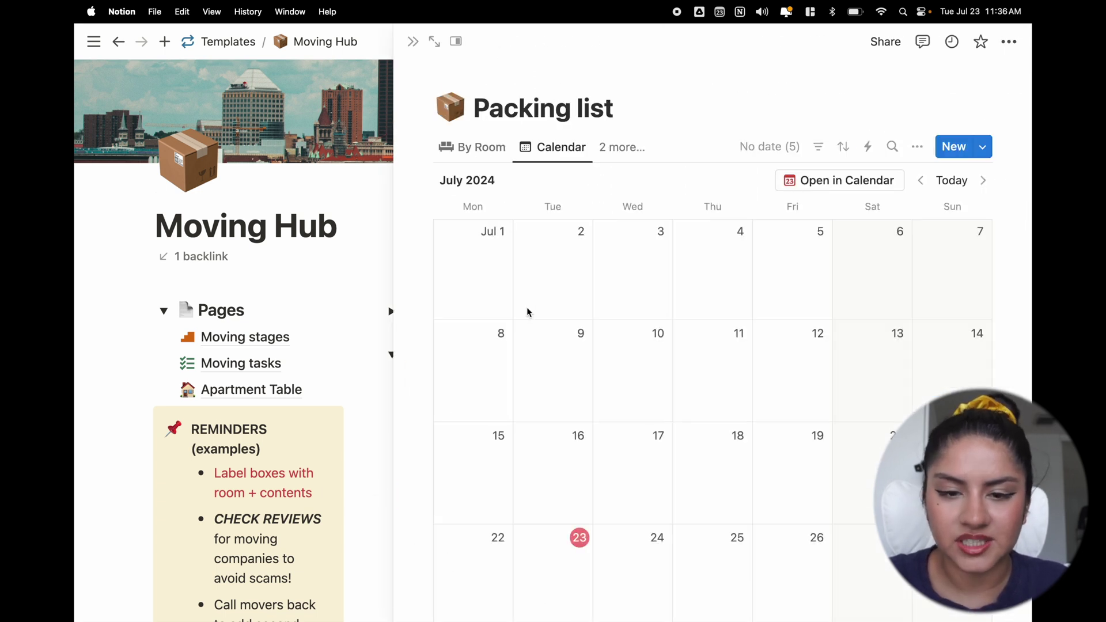
{"action": "scroll", "coordinate": [612, 401], "scroll_direction": "down", "scroll_amount": 2}
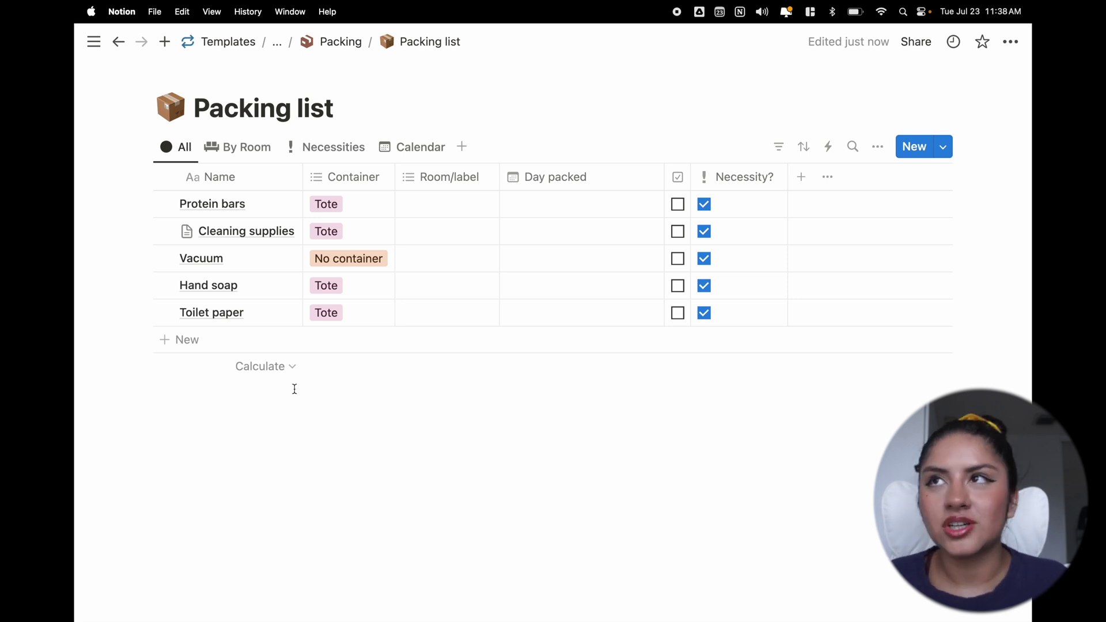
{"action": "mouse_move", "coordinate": [299, 207]}
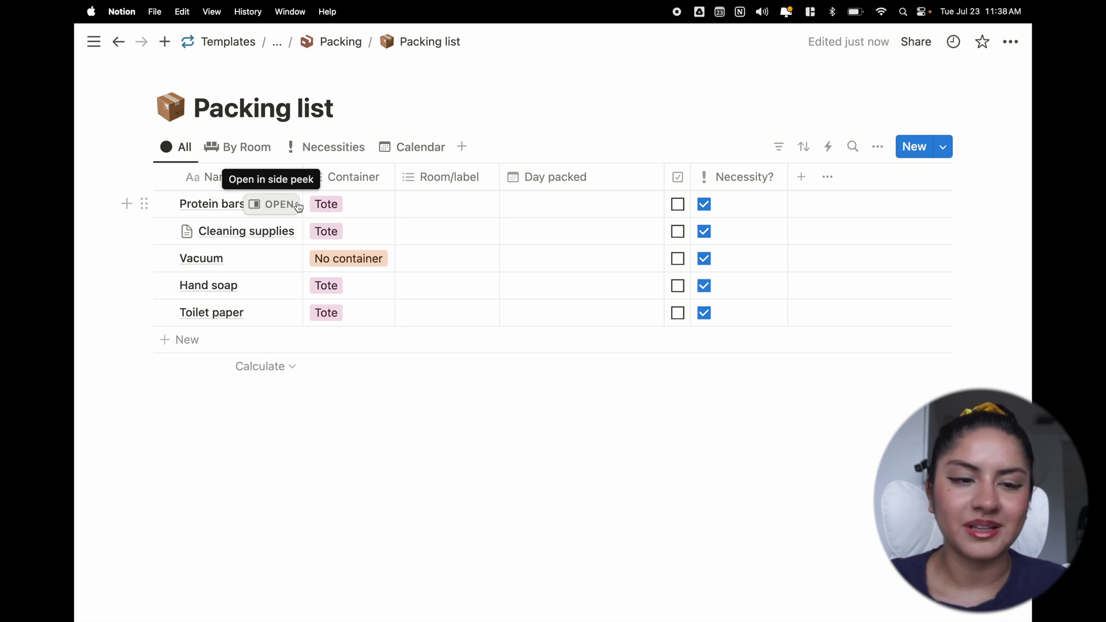
{"action": "mouse_move", "coordinate": [283, 231]}
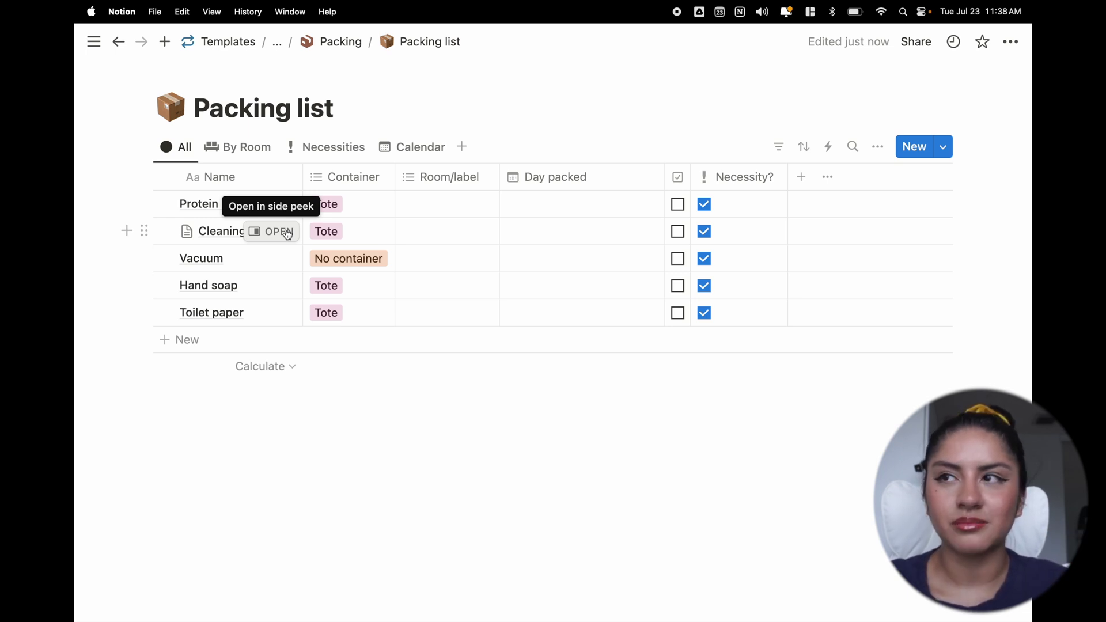
{"action": "left_click", "coordinate": [286, 232]}
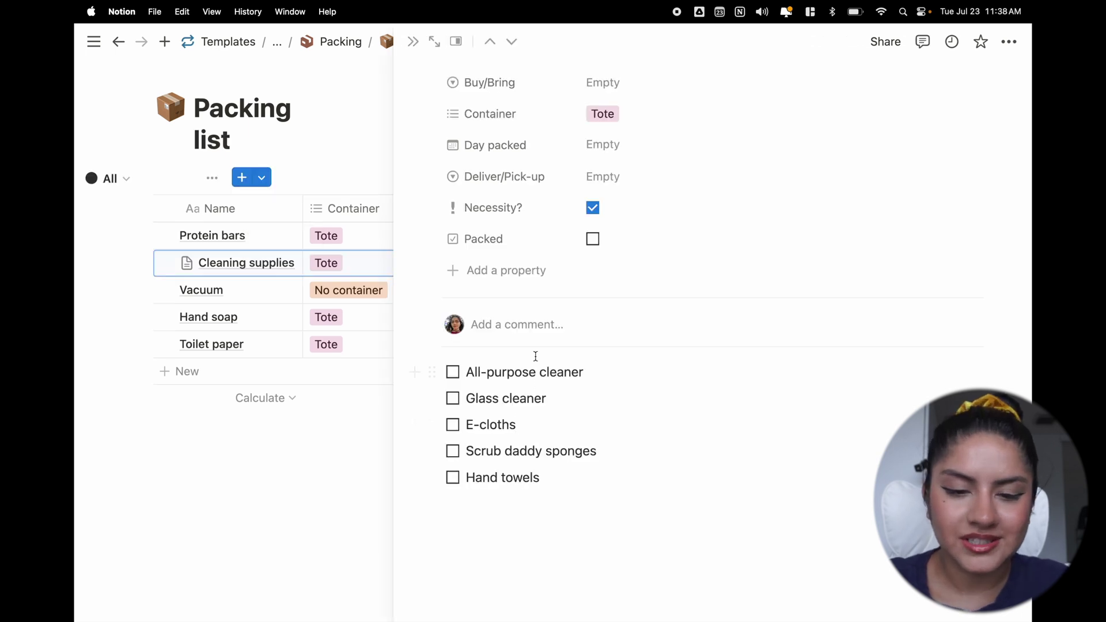
- Close the Cleaning supplies side panel to return to the Packing list table
{"action": "left_click", "coordinate": [257, 499]}
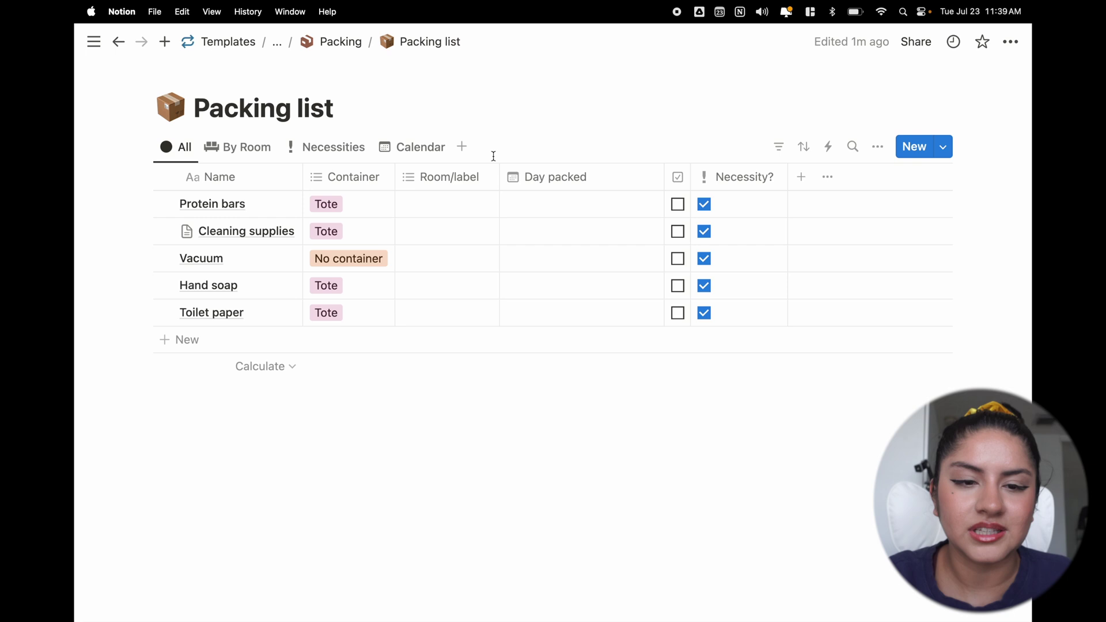
- Preview the packing list's Calendar, All table and grouped-by-room views
{"action": "left_click", "coordinate": [418, 149]}
{"action": "scroll", "coordinate": [488, 495], "scroll_direction": "down", "scroll_amount": 2}
{"action": "scroll", "coordinate": [487, 497], "scroll_direction": "down", "scroll_amount": 2}
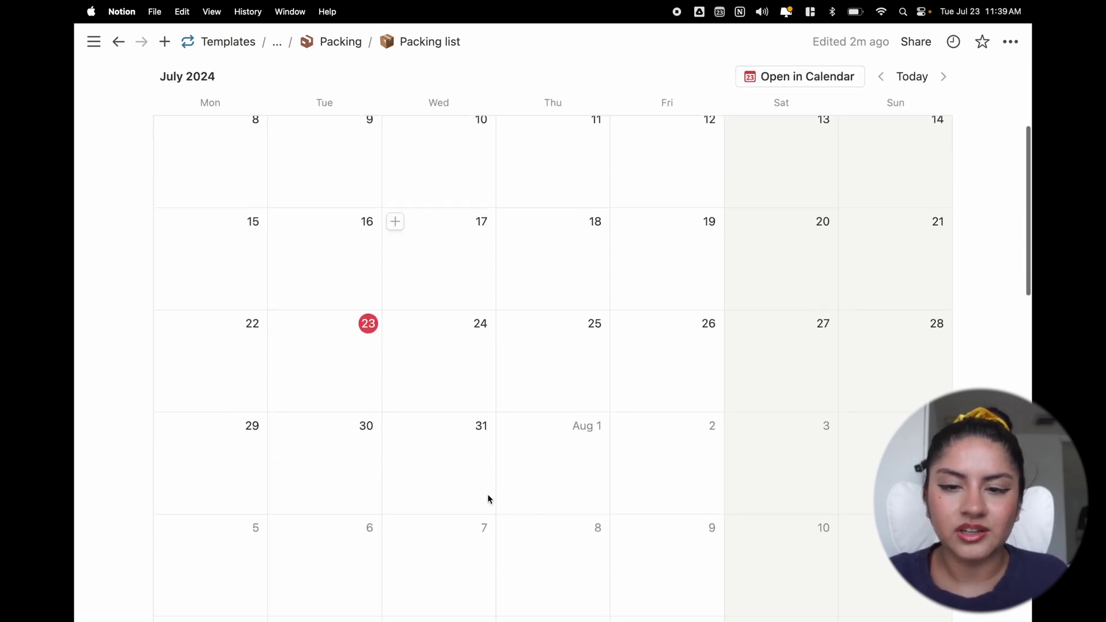
{"action": "scroll", "coordinate": [487, 497], "scroll_direction": "up", "scroll_amount": 5}
{"action": "left_click", "coordinate": [182, 151]}
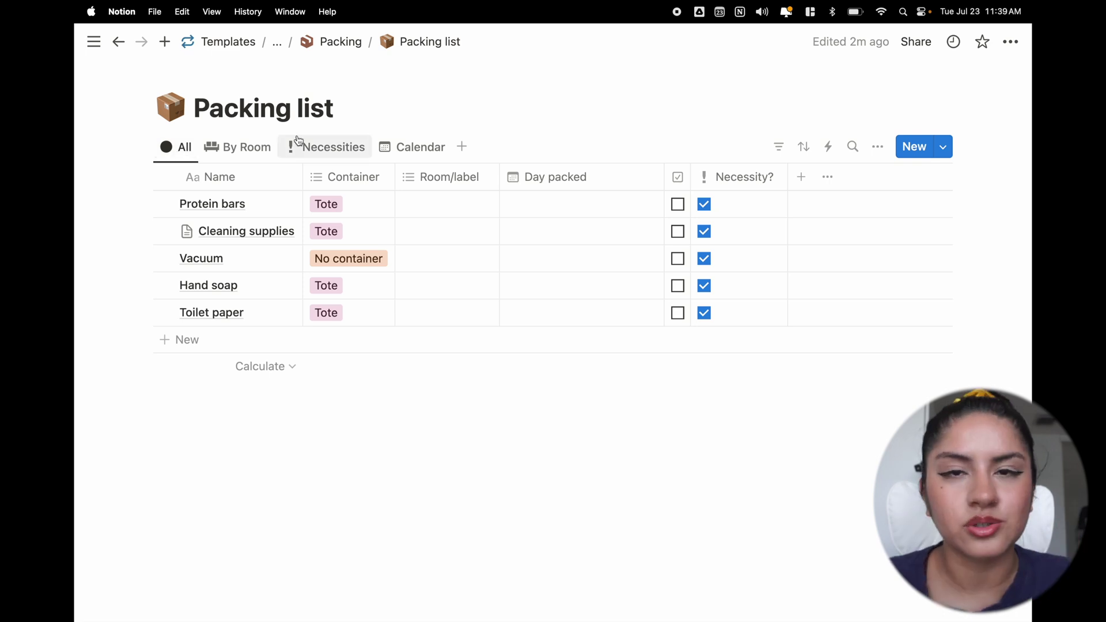
{"action": "left_click", "coordinate": [265, 149]}
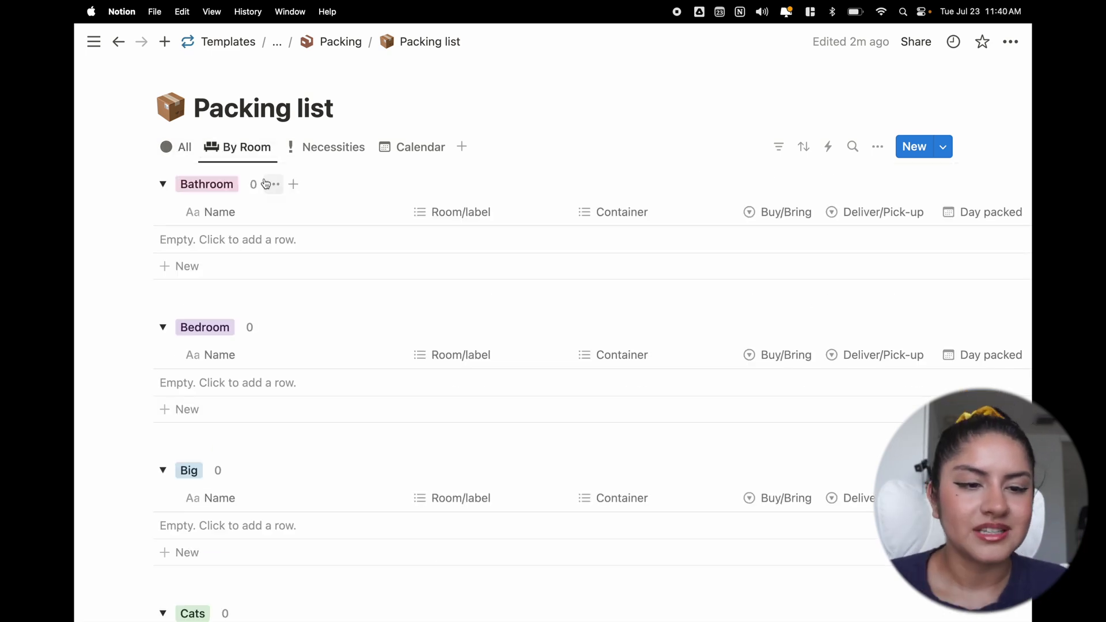
{"action": "scroll", "coordinate": [253, 425], "scroll_direction": "down", "scroll_amount": 2}
{"action": "scroll", "coordinate": [252, 424], "scroll_direction": "down", "scroll_amount": 10}
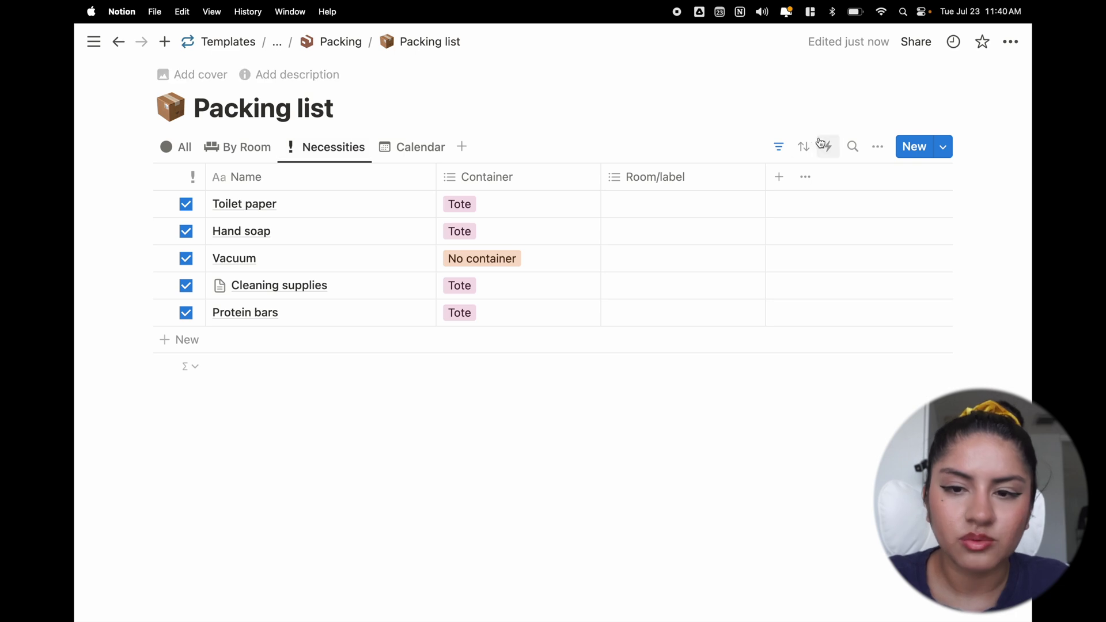
- Check the Necessities view's filter and calendar layout, then go up to the Packing stage page
{"action": "left_click", "coordinate": [780, 145]}
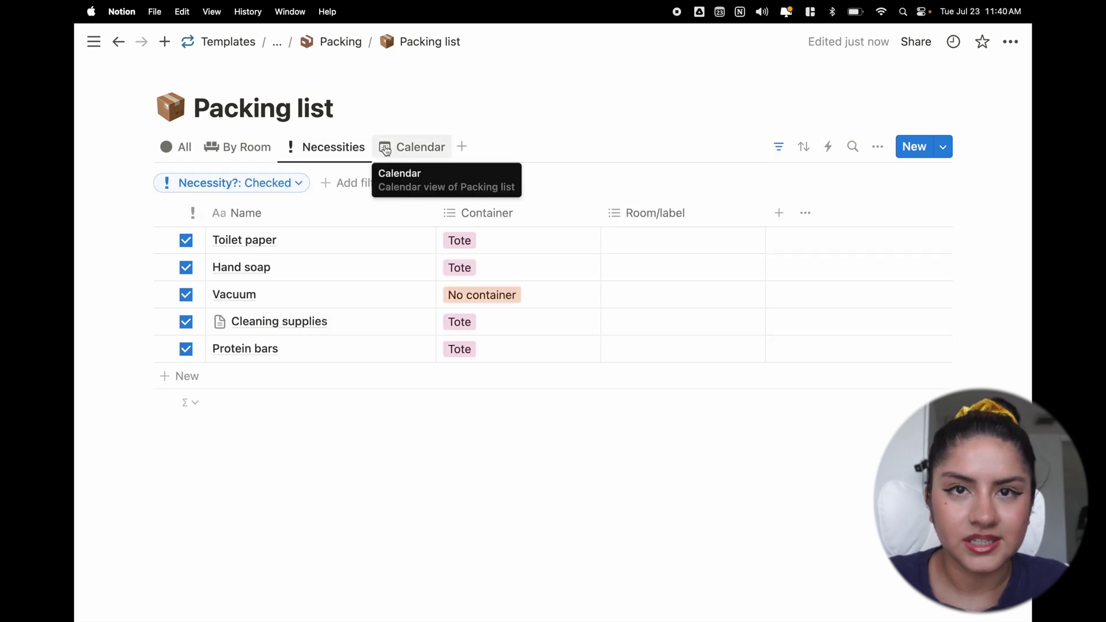
{"action": "left_click", "coordinate": [386, 149]}
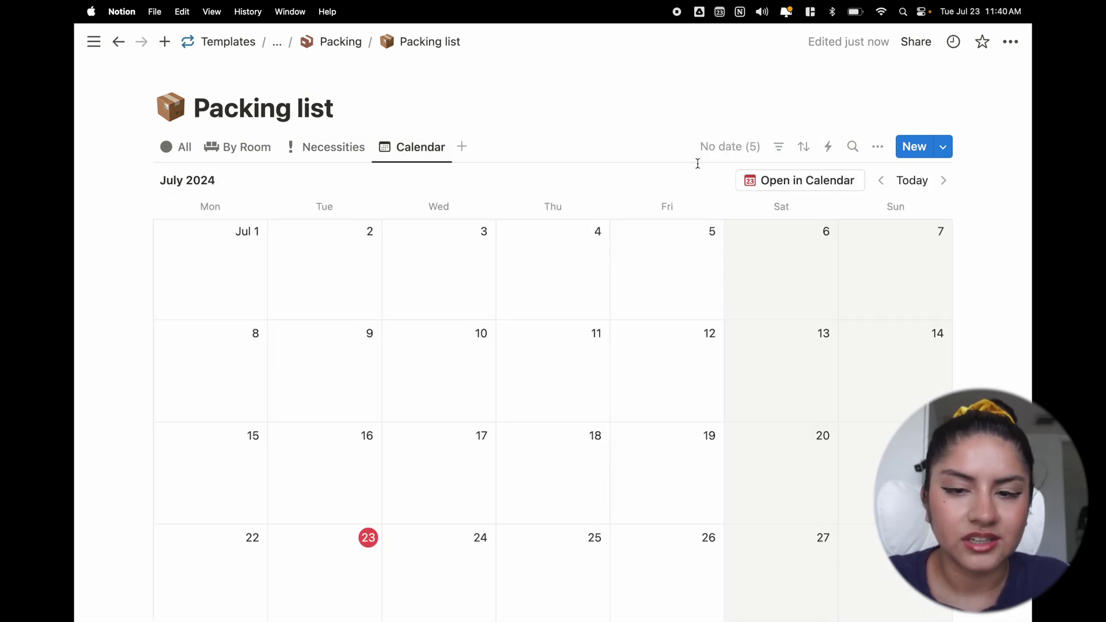
{"action": "left_click", "coordinate": [731, 151]}
{"action": "left_click", "coordinate": [735, 157]}
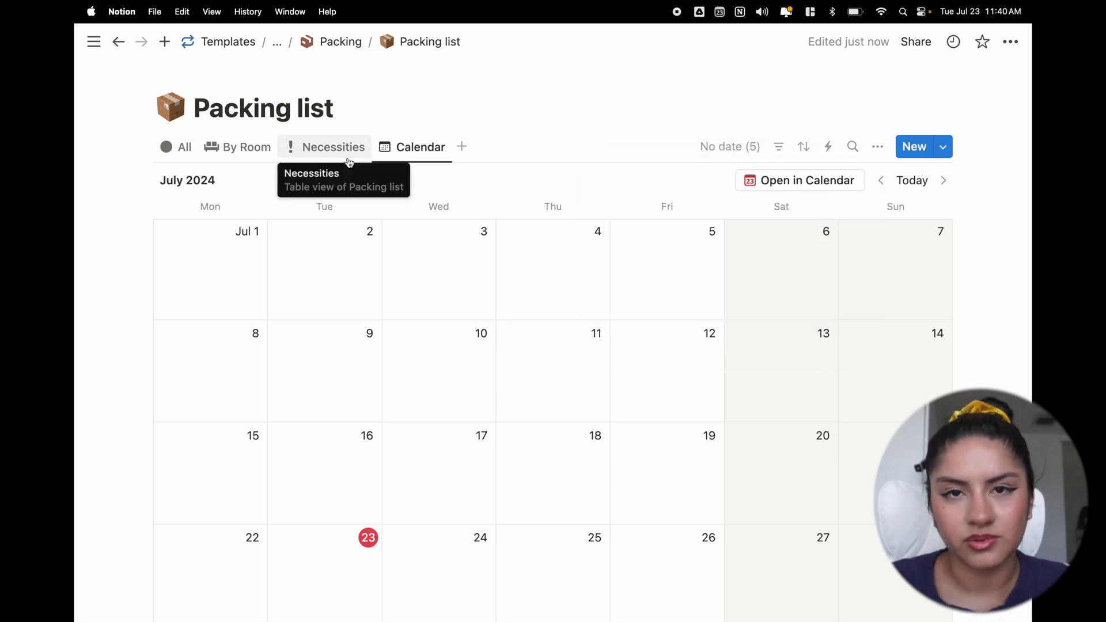
{"action": "left_click", "coordinate": [350, 45]}
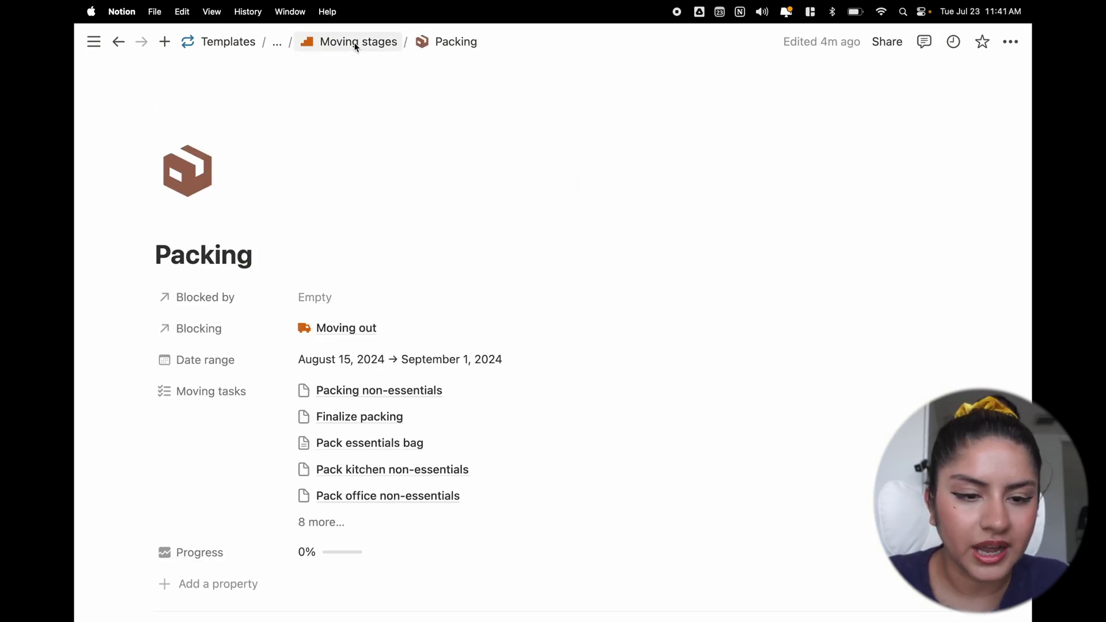
- Navigate via Moving stages back to Moving Hub and open the Apartment Table database
{"action": "left_click", "coordinate": [356, 46]}
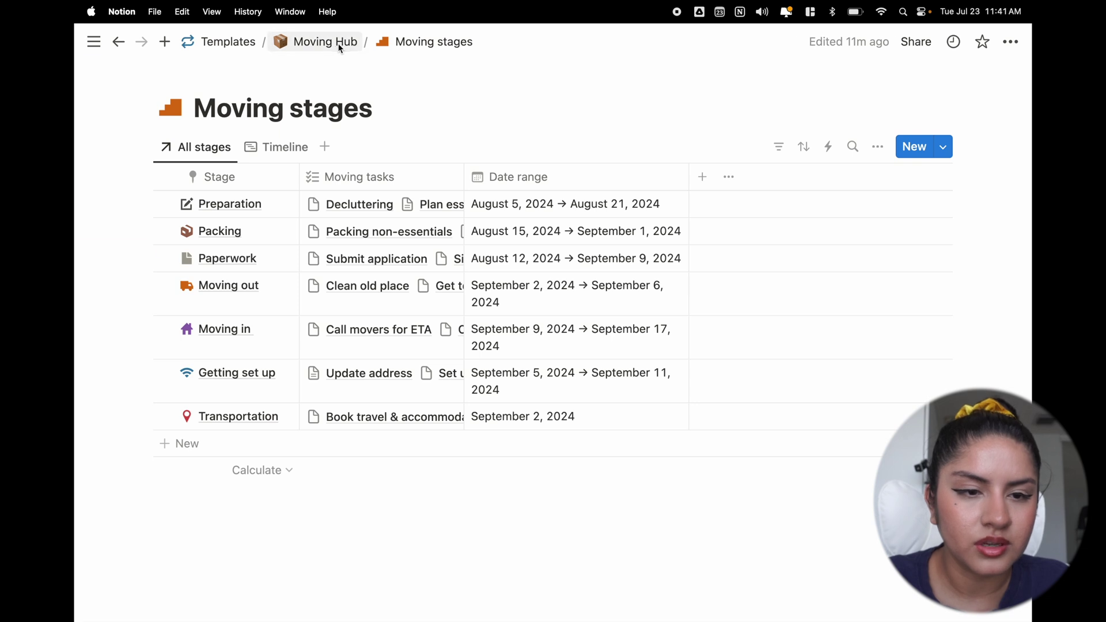
{"action": "left_click", "coordinate": [339, 46]}
{"action": "scroll", "coordinate": [278, 293], "scroll_direction": "down", "scroll_amount": 3}
{"action": "mouse_move", "coordinate": [279, 292]}
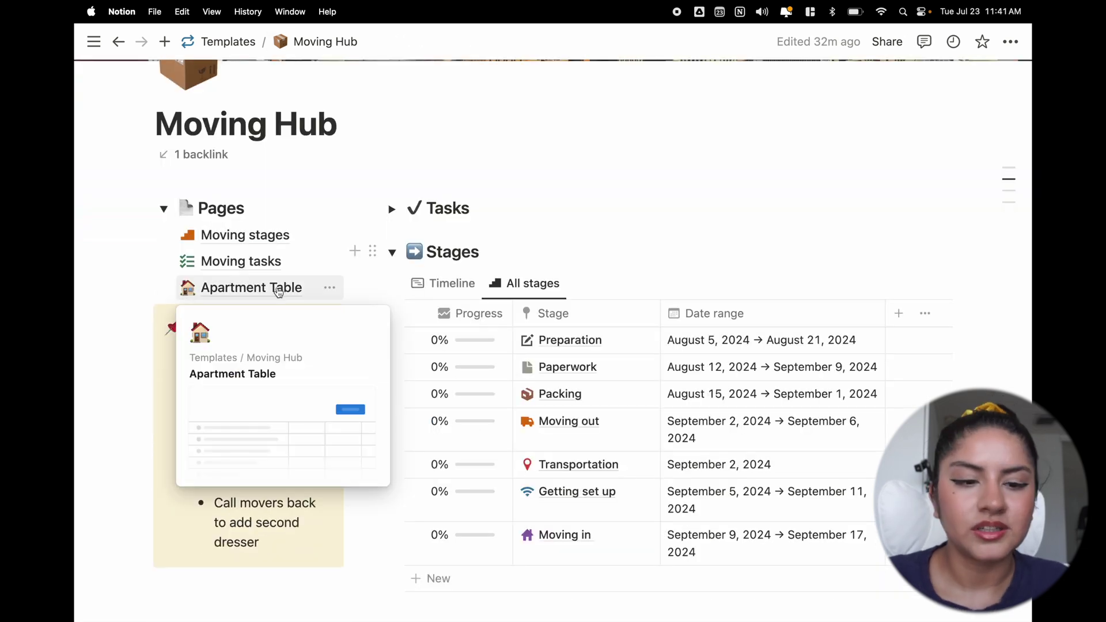
{"action": "left_click", "coordinate": [278, 292]}
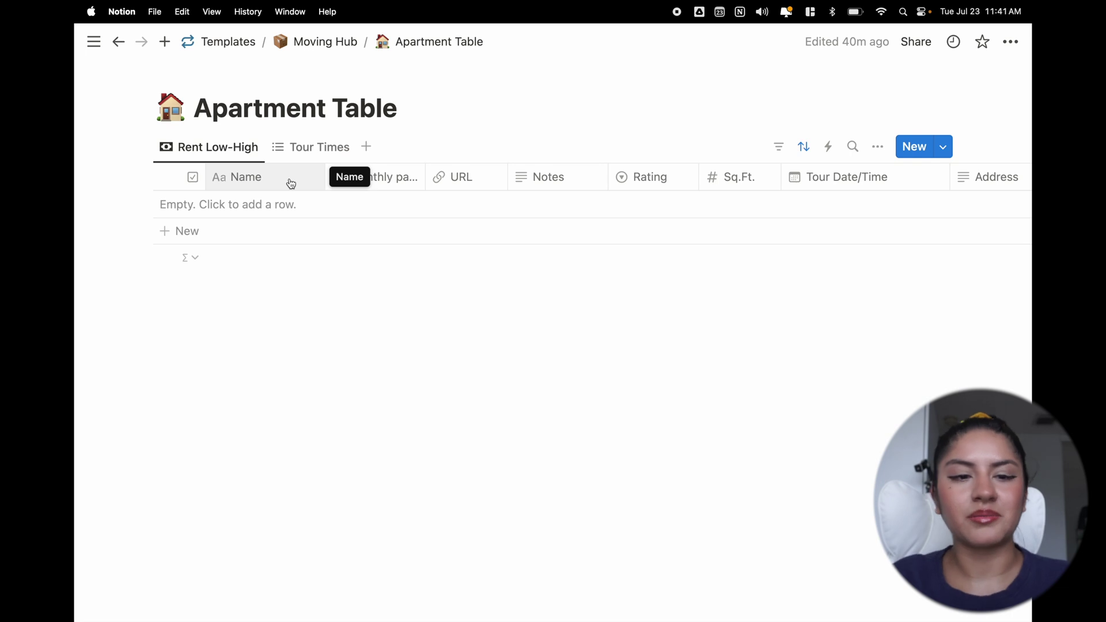
{"action": "left_click", "coordinate": [383, 181]}
- Widen the Monthly payment column so its full name shows
{"action": "left_click", "coordinate": [416, 182]}
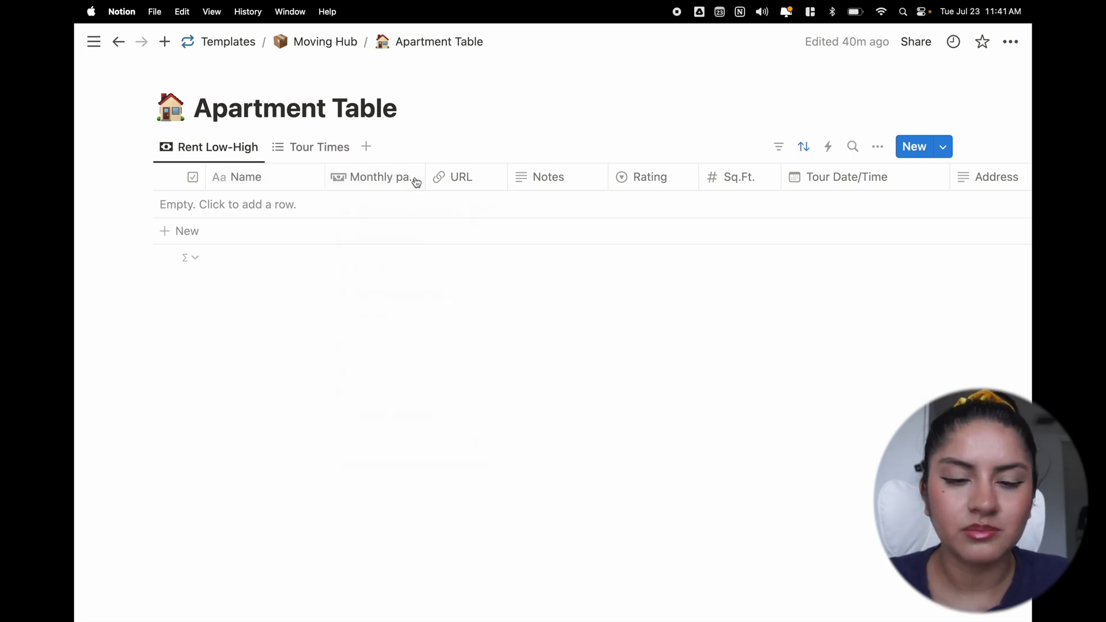
{"action": "left_click_drag", "start_coordinate": [425, 178], "coordinate": [457, 178]}
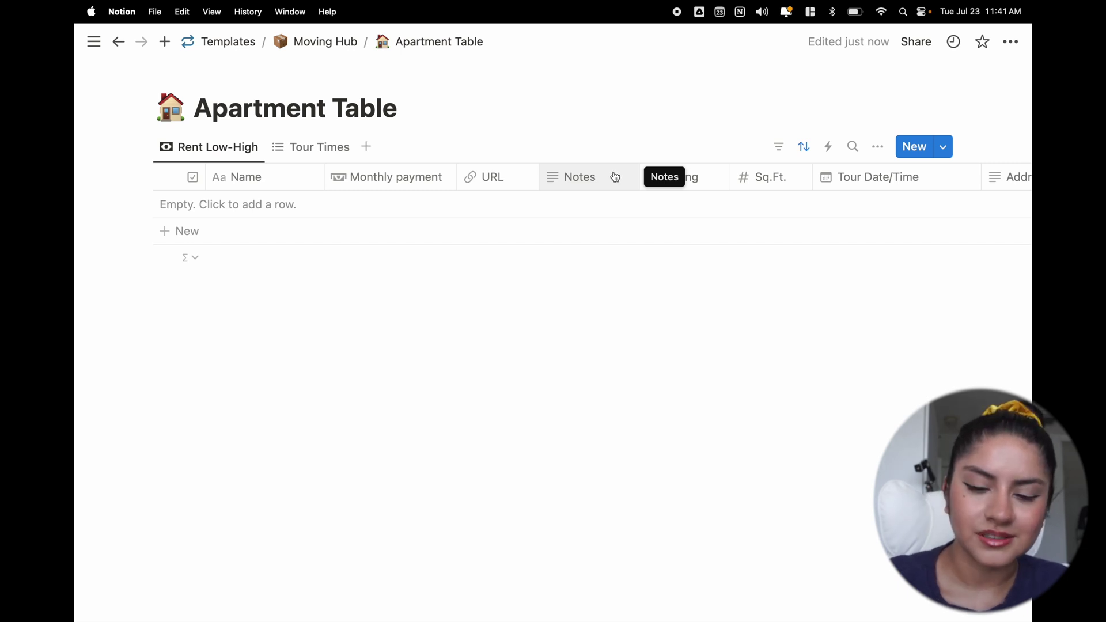
{"action": "scroll", "coordinate": [616, 177], "scroll_direction": "right", "scroll_amount": 5}
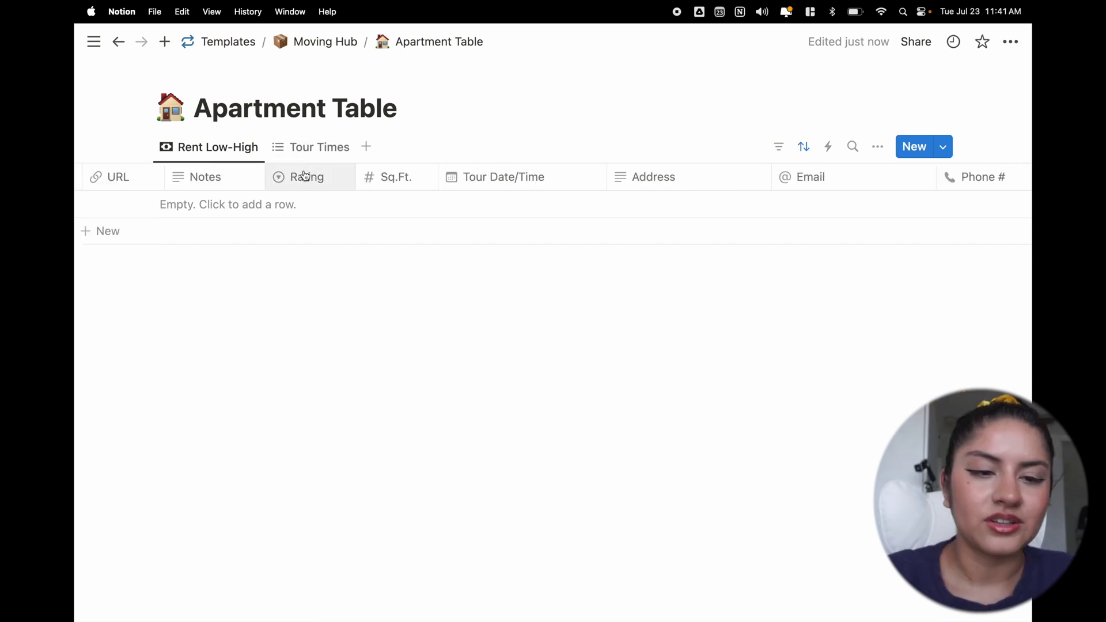
- Review the Rating property's star options in Edit property, then scroll across the columns
{"action": "left_click", "coordinate": [303, 173]}
{"action": "left_click", "coordinate": [510, 234]}
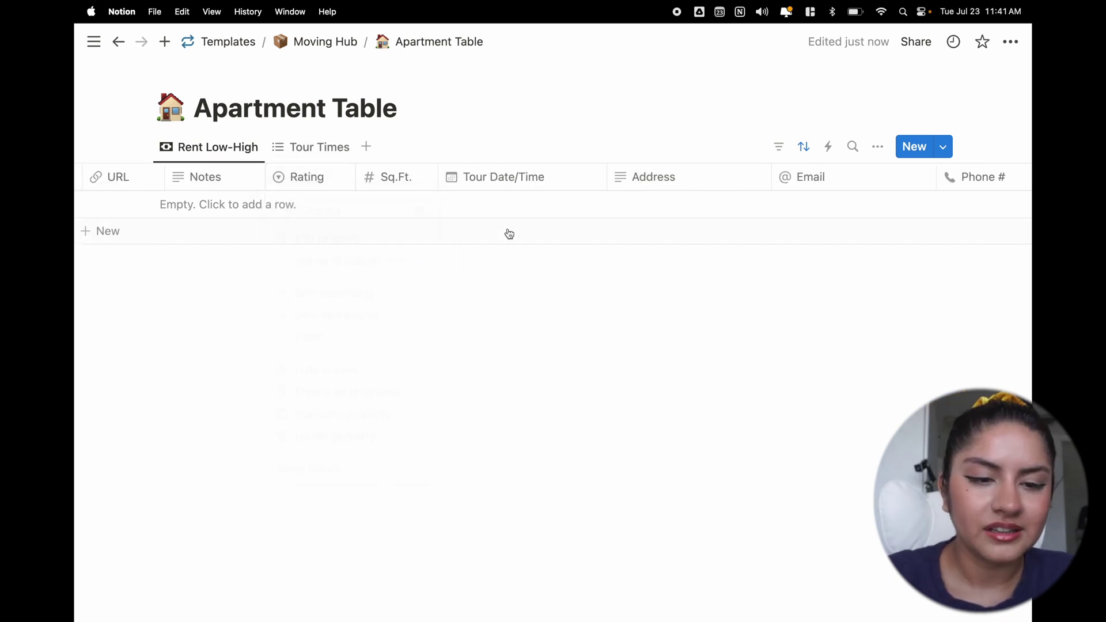
{"action": "left_click", "coordinate": [321, 184]}
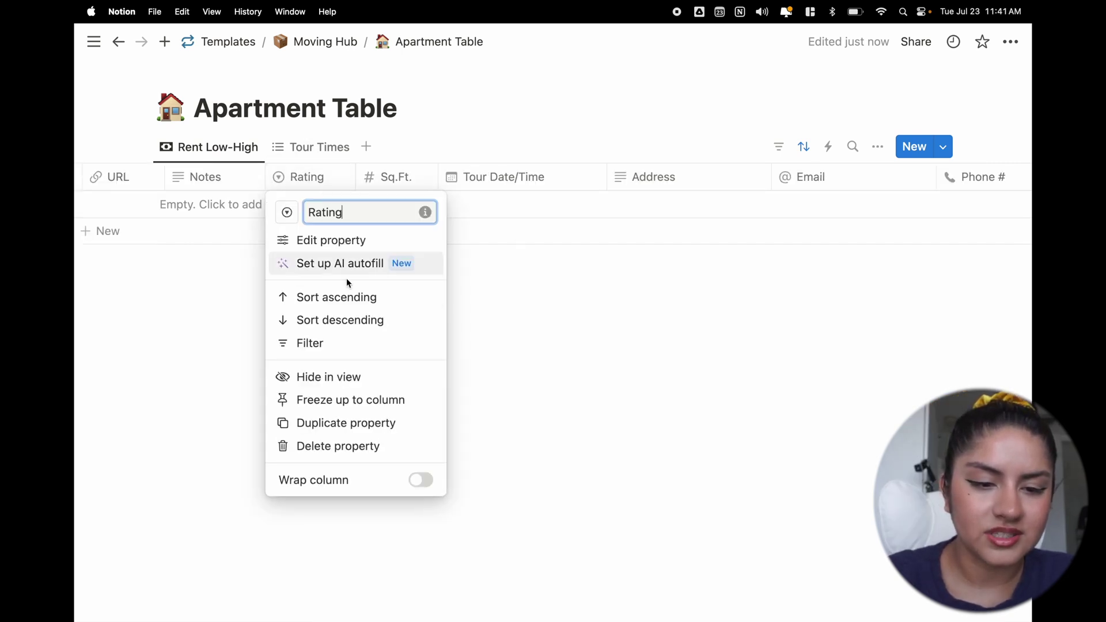
{"action": "left_click", "coordinate": [363, 240]}
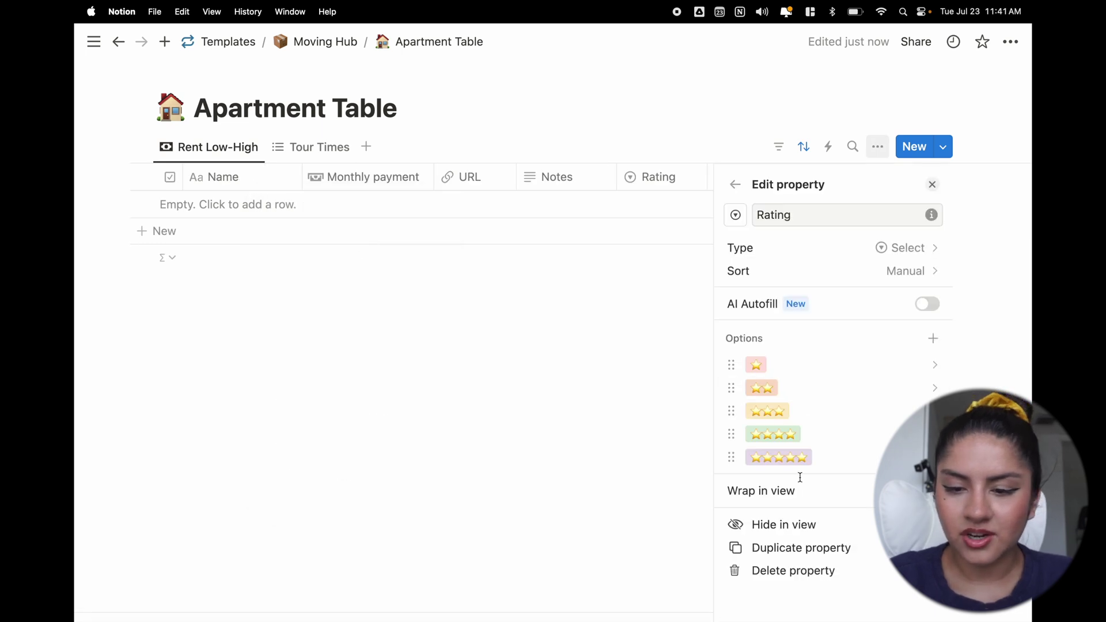
{"action": "key", "text": "Escape"}
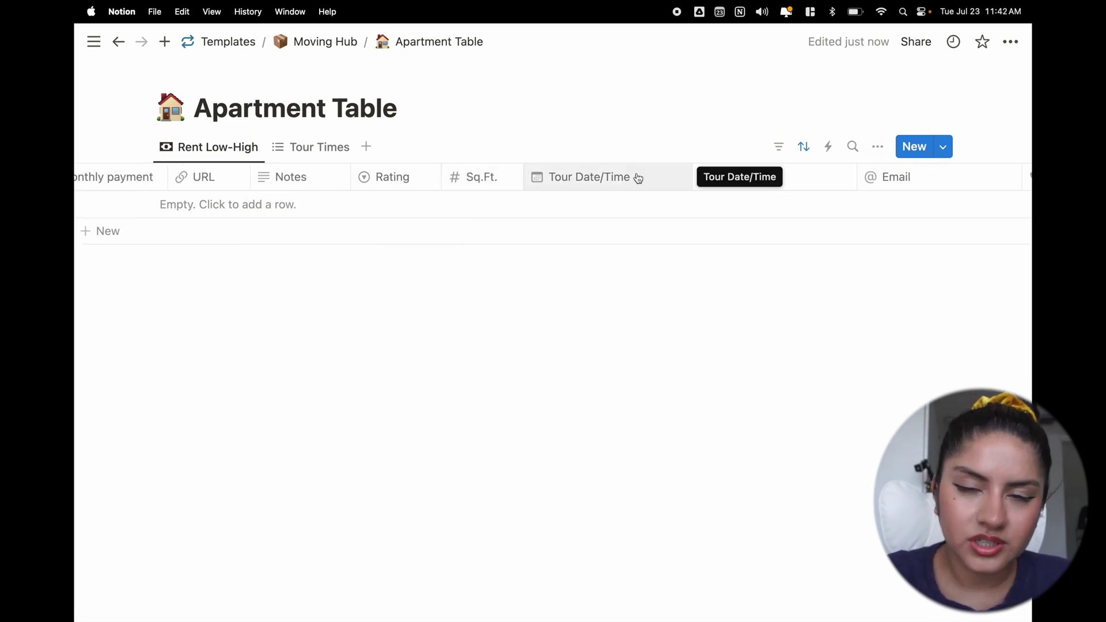
{"action": "scroll", "coordinate": [639, 179], "scroll_direction": "right", "scroll_amount": 5}
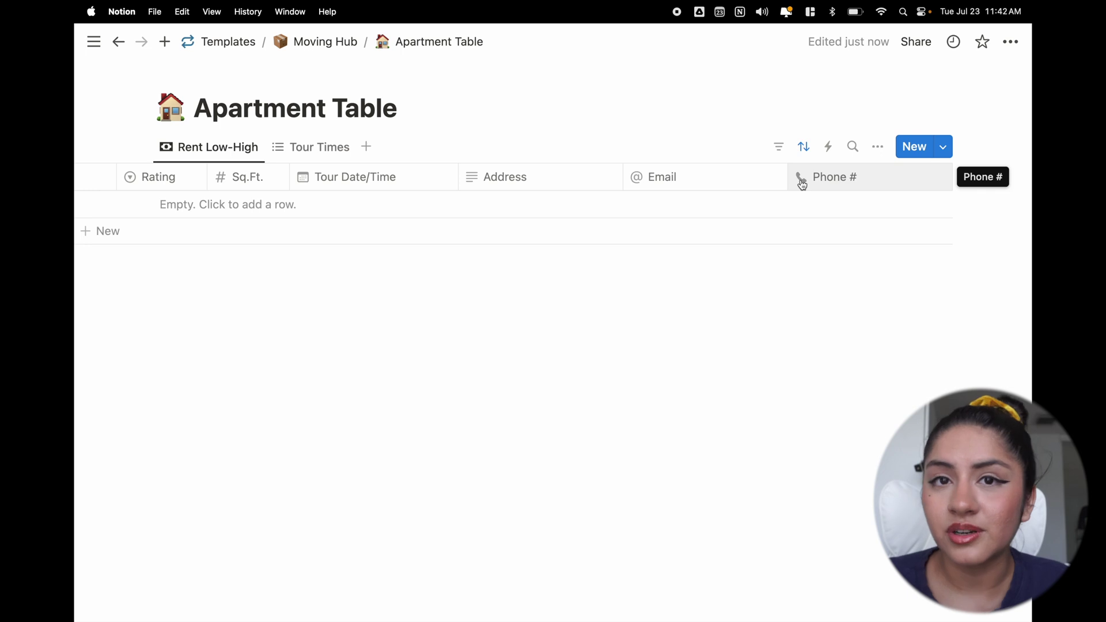
- Switch to the Tour Times list view and review its layout and shown/hidden properties
{"action": "left_click", "coordinate": [321, 145]}
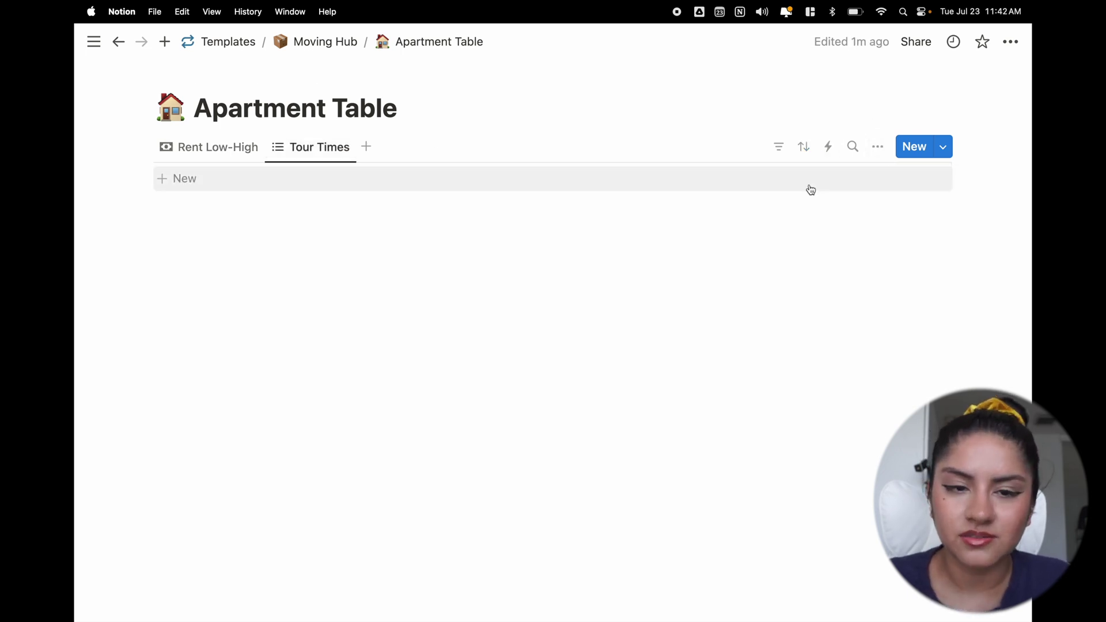
{"action": "left_click", "coordinate": [875, 148]}
{"action": "left_click", "coordinate": [877, 251]}
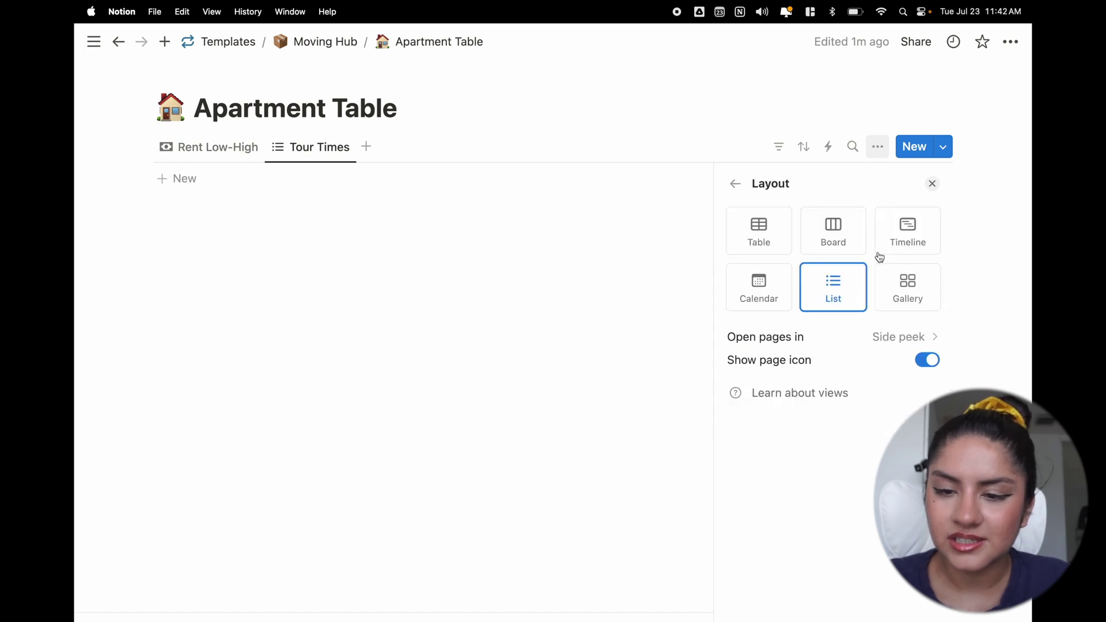
{"action": "left_click", "coordinate": [736, 183]}
{"action": "left_click", "coordinate": [790, 281]}
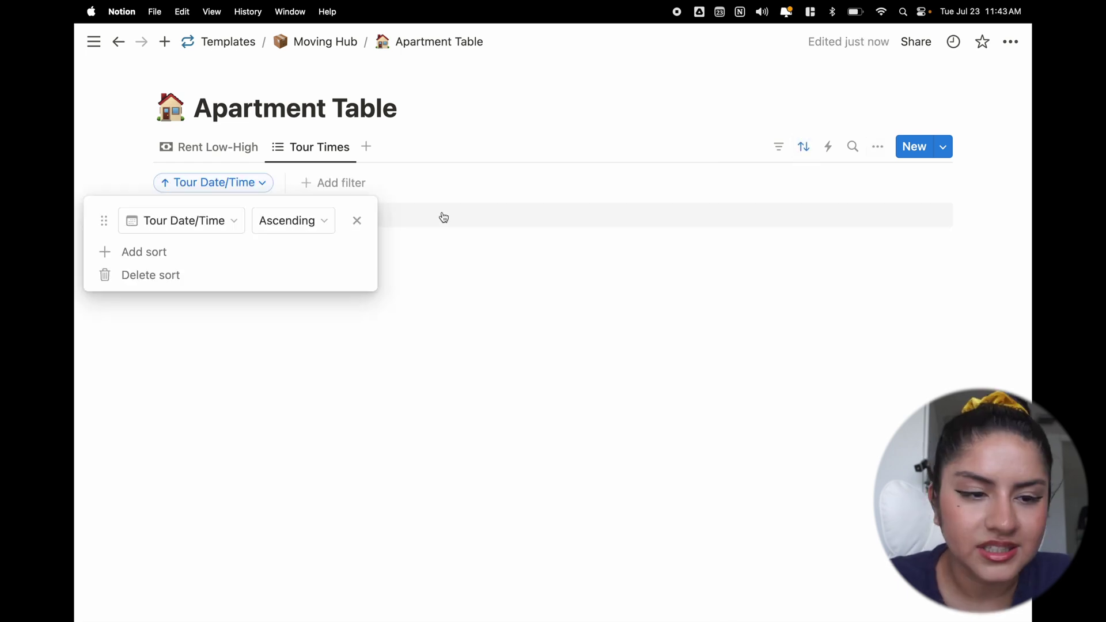
{"action": "left_click", "coordinate": [363, 393]}
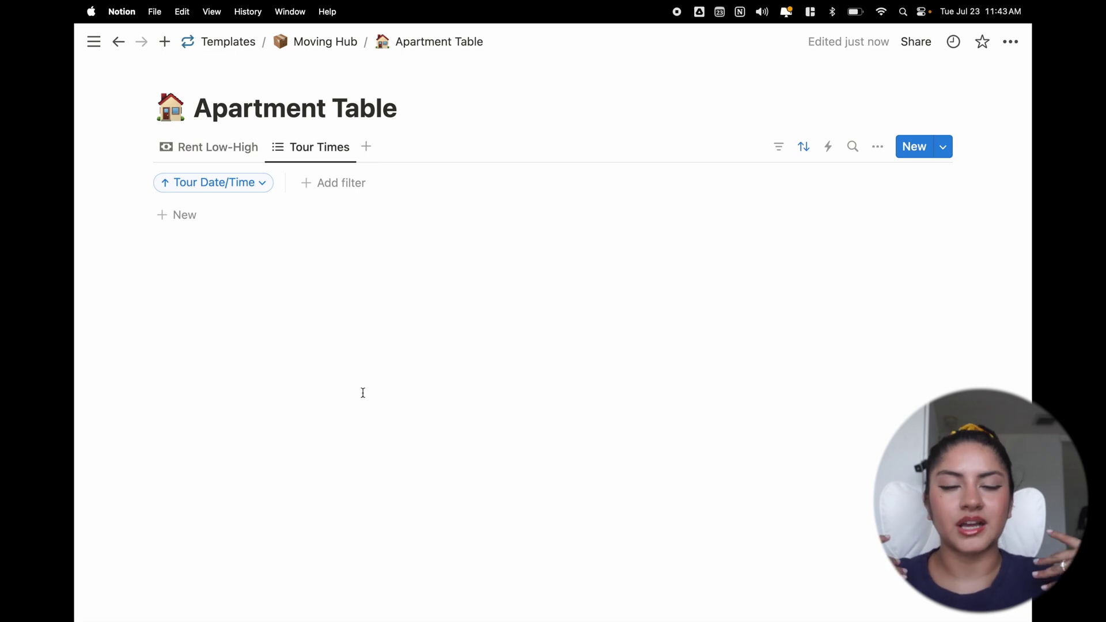
- Return to the Moving Hub page and collapse its Tasks section
{"action": "left_click", "coordinate": [354, 45]}
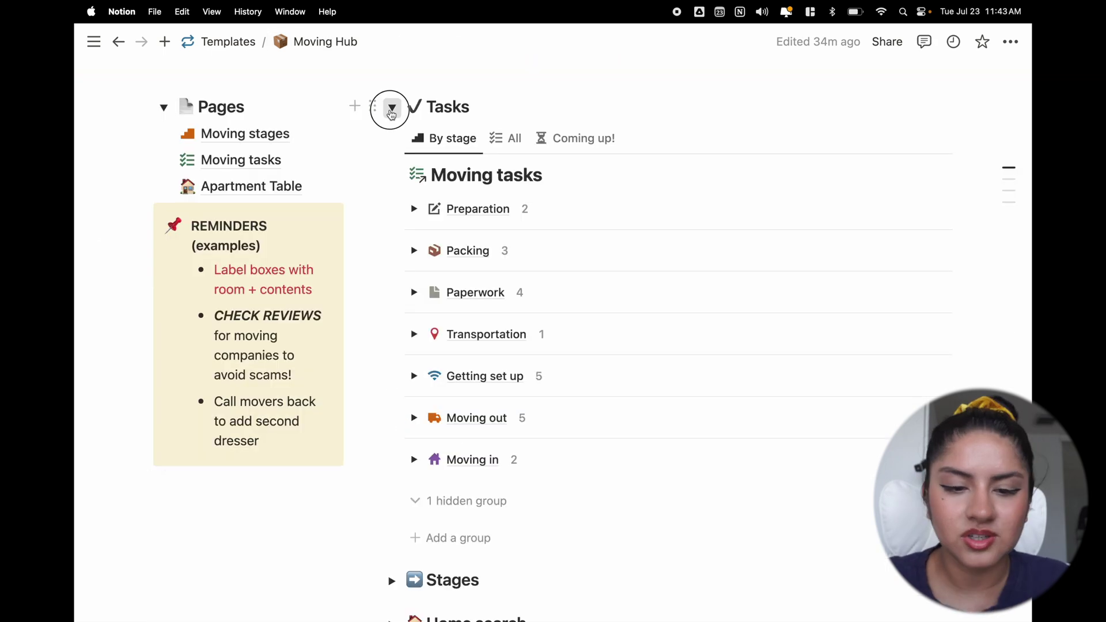
{"action": "left_click", "coordinate": [392, 108]}
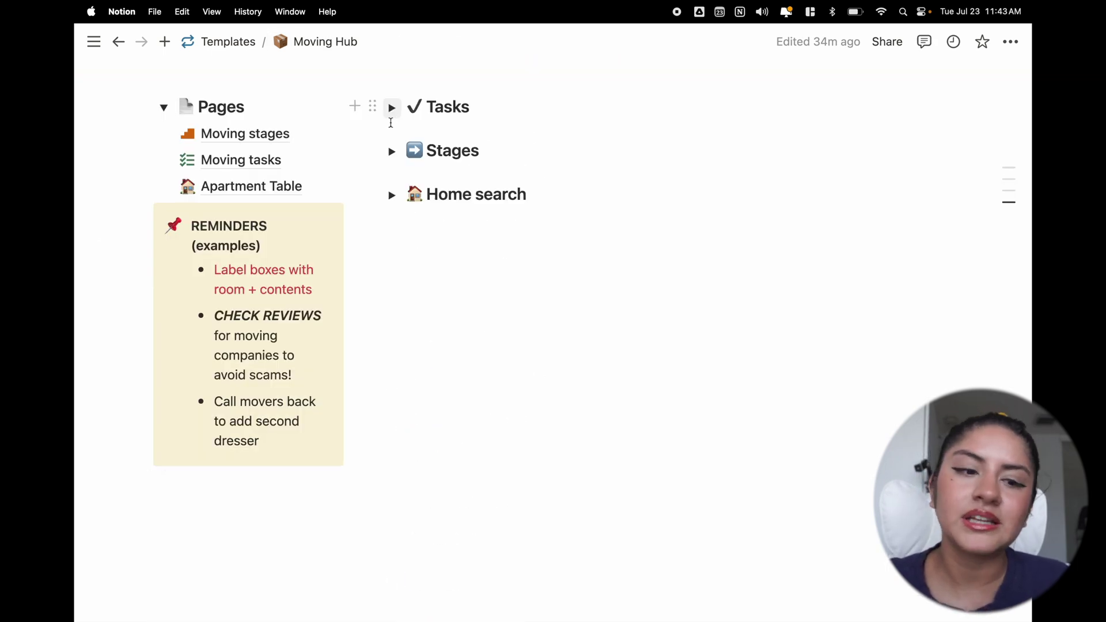
{"action": "scroll", "coordinate": [329, 344], "scroll_direction": "down", "scroll_amount": 1}
- Select reminder bullets in the REMINDERS callout, ending on the 'Call movers back' reminder
{"action": "left_click_drag", "start_coordinate": [192, 190], "coordinate": [248, 238]}
{"action": "left_click", "coordinate": [230, 211]}
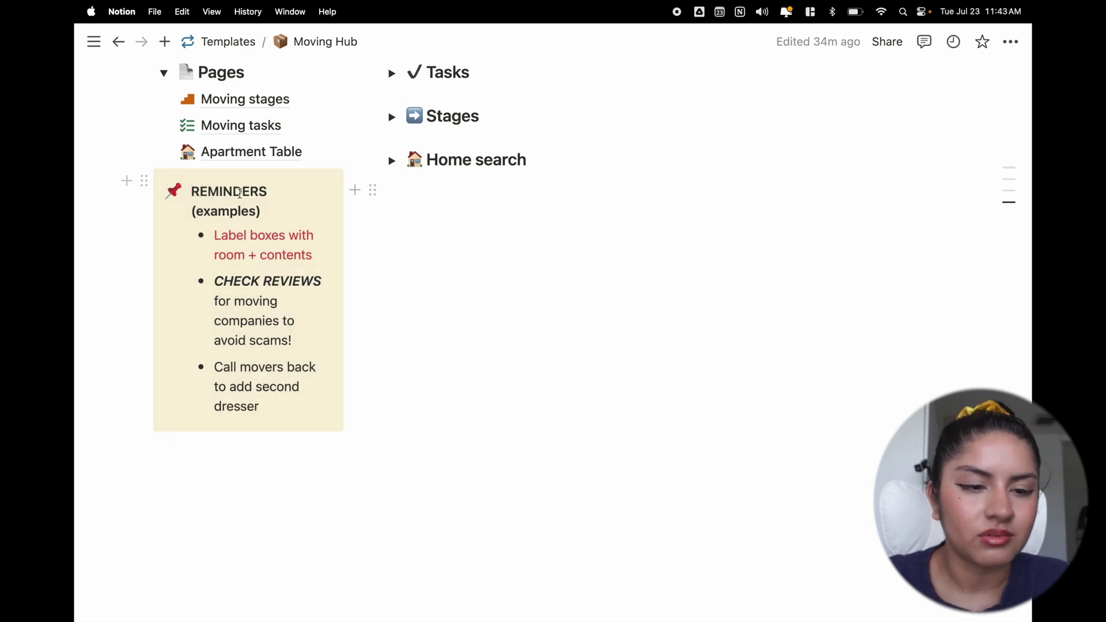
{"action": "triple_click", "coordinate": [265, 255]}
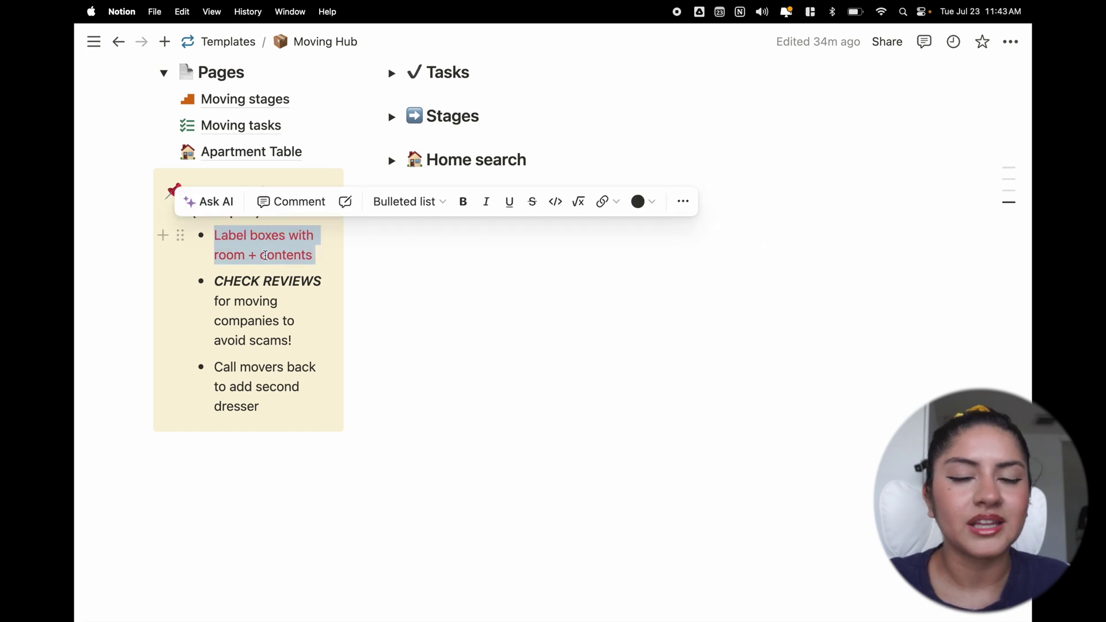
{"action": "left_click", "coordinate": [274, 301]}
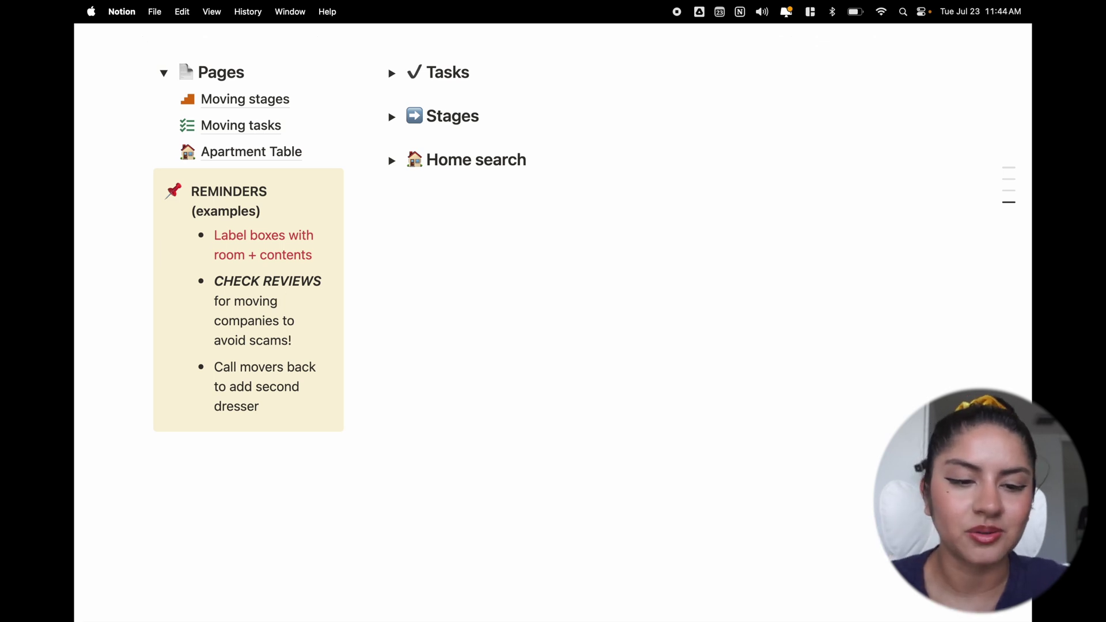
{"action": "left_click", "coordinate": [242, 367]}
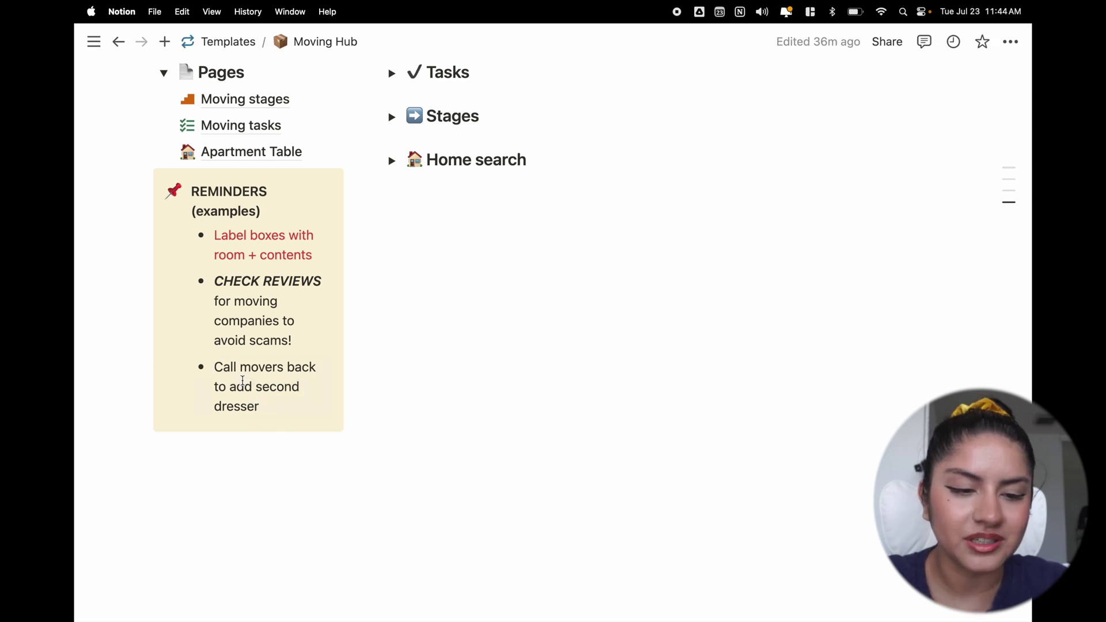
- Place the cursor at the end of the 'Call movers back to add second dresser' reminder
{"action": "key", "text": "Escape"}
{"action": "left_click", "coordinate": [271, 408]}
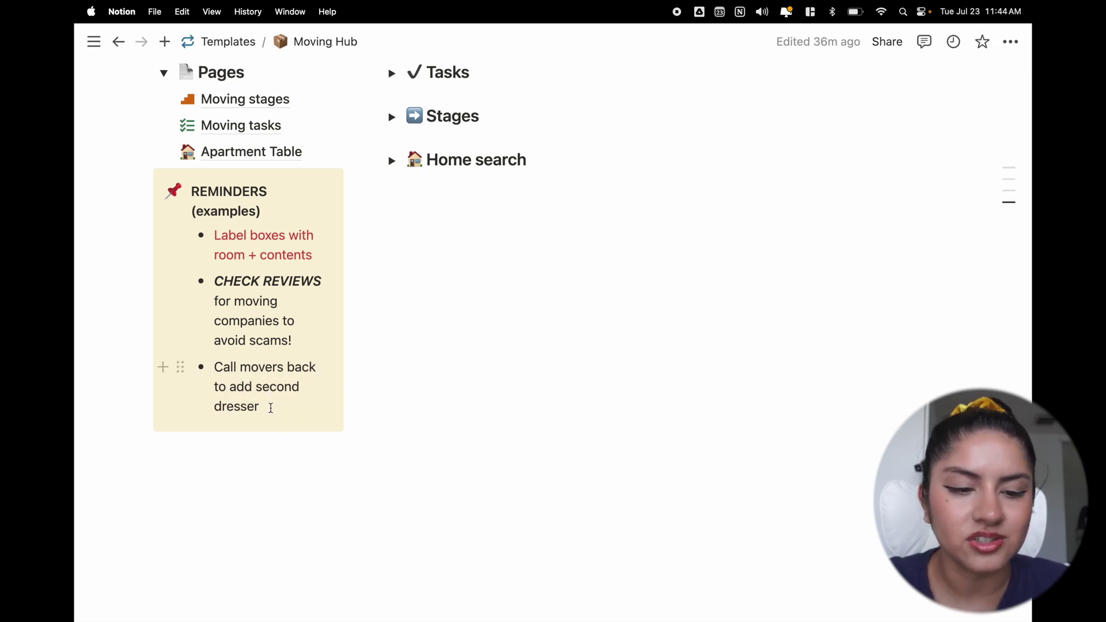